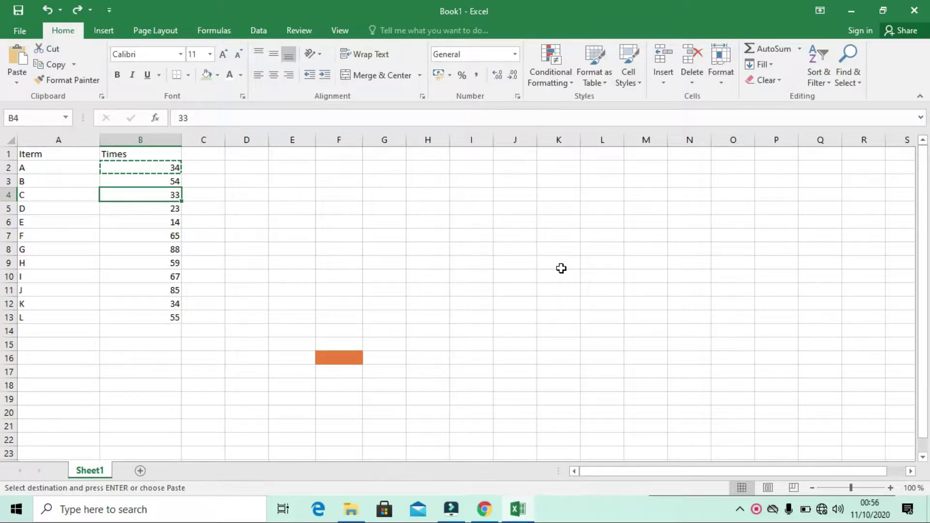
Insert the cut cell B2 at F3 with cells shifted right, and undo the insertion.
left_click(326, 183)
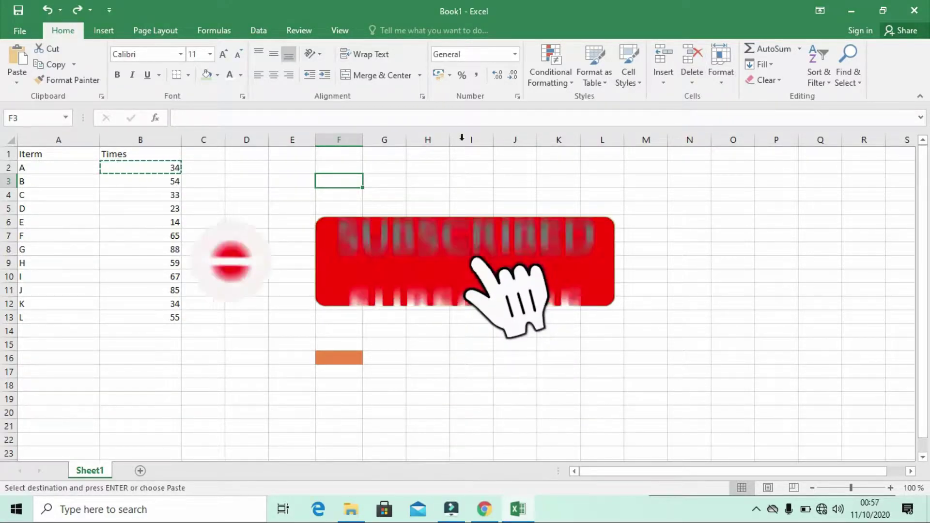
left_click(665, 85)
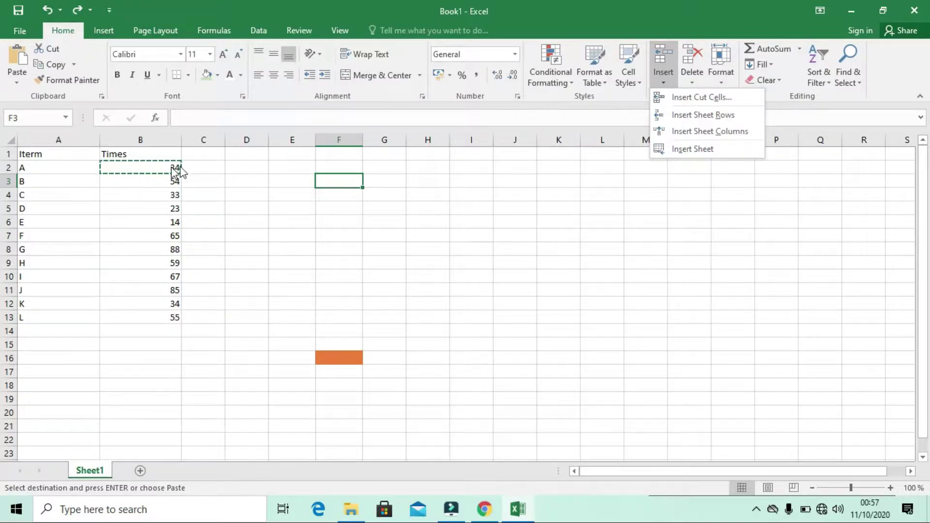
left_click(700, 97)
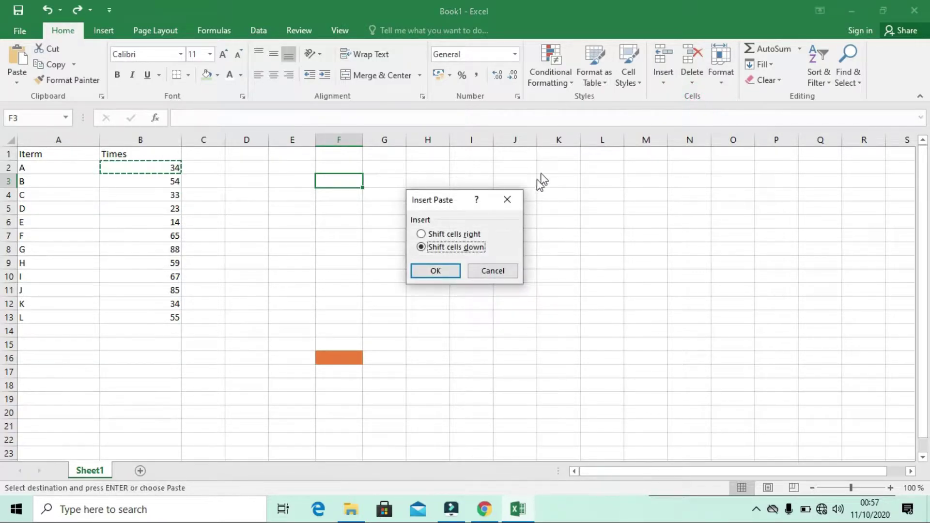
left_click(421, 235)
left_click(436, 272)
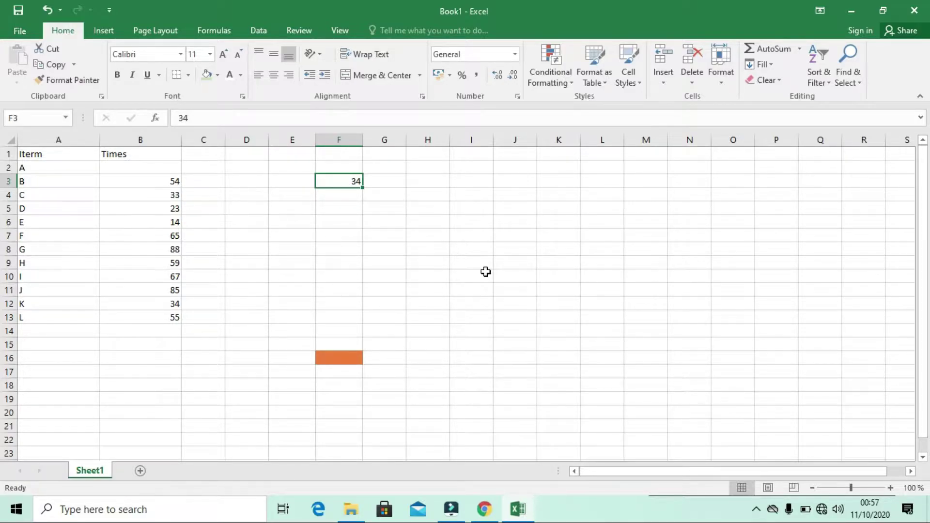
key("ctrl+z")
key("ctrl+z")
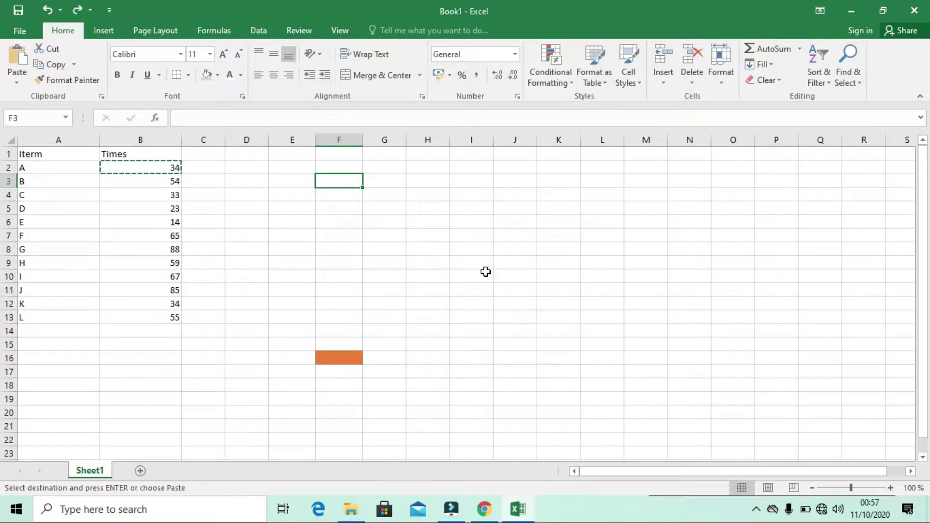
Insert a blank sheet row above row 2 and a blank sheet column before the Times column.
left_click(150, 166)
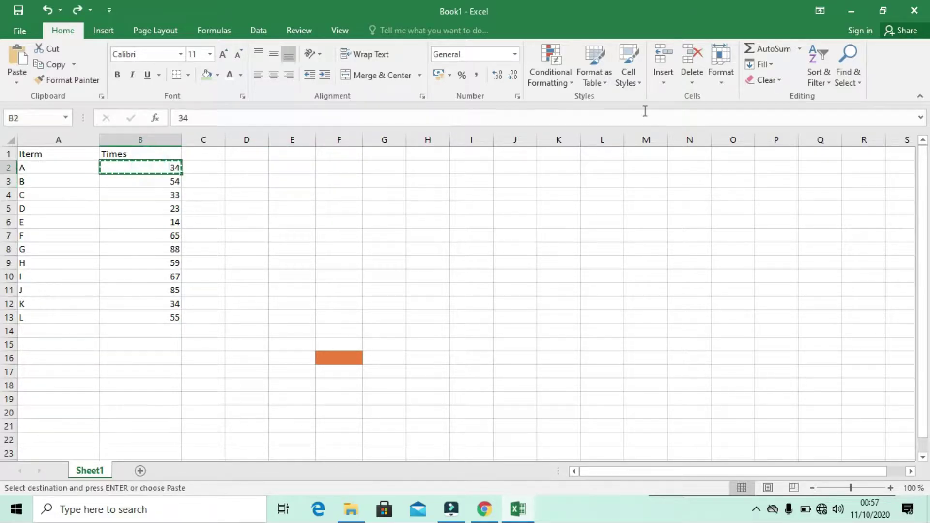
left_click(665, 83)
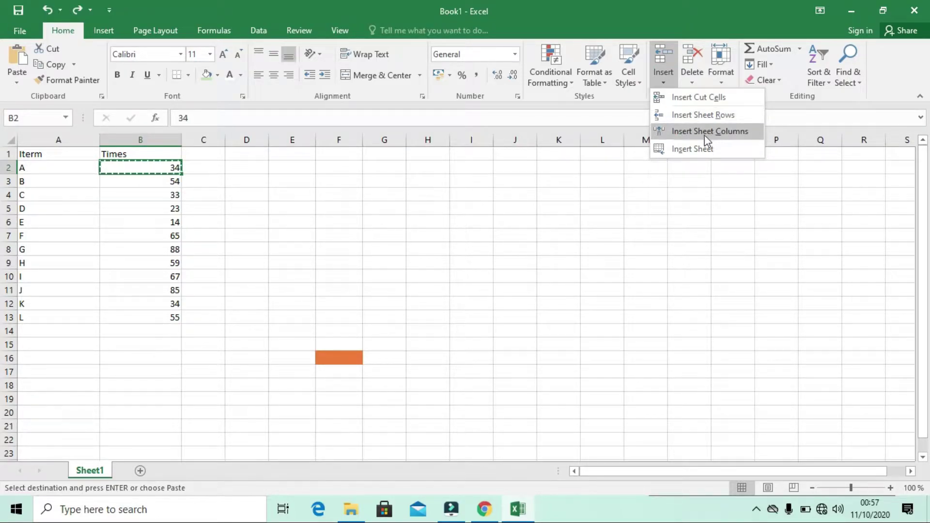
left_click(677, 115)
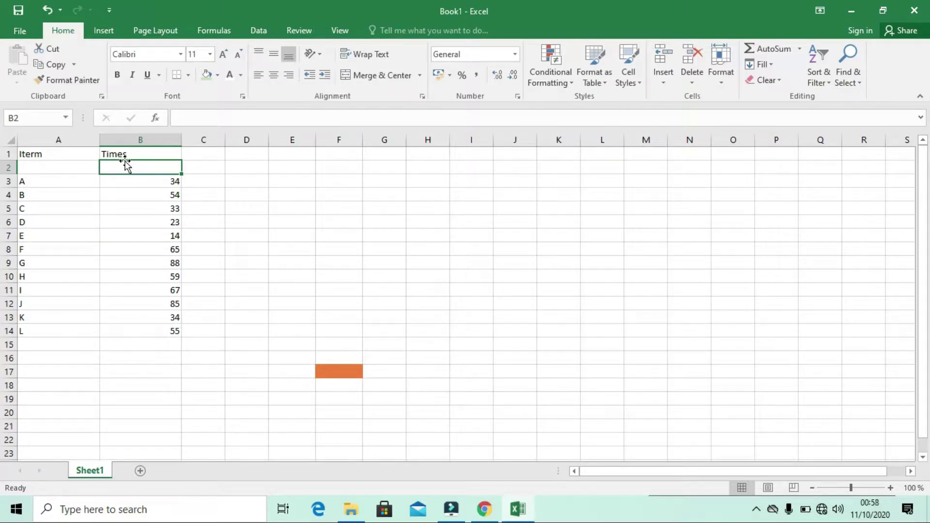
left_click(665, 82)
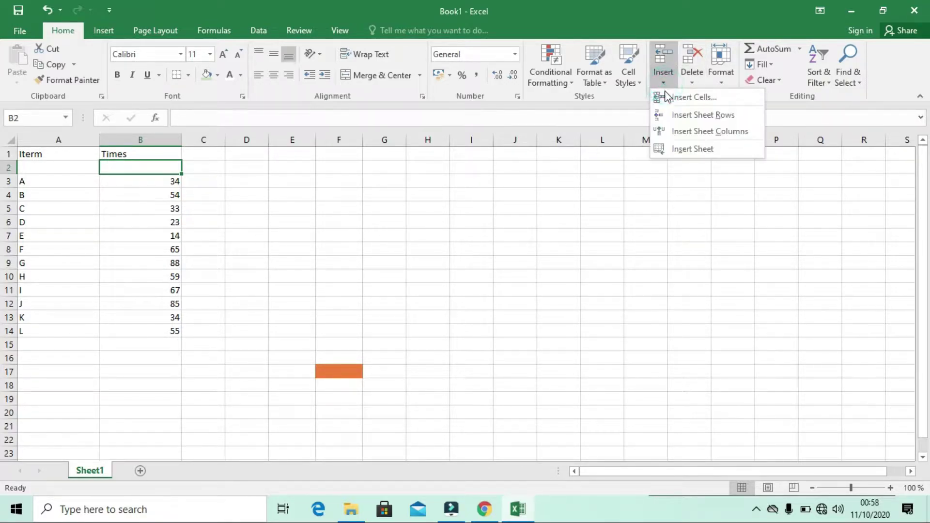
left_click(679, 134)
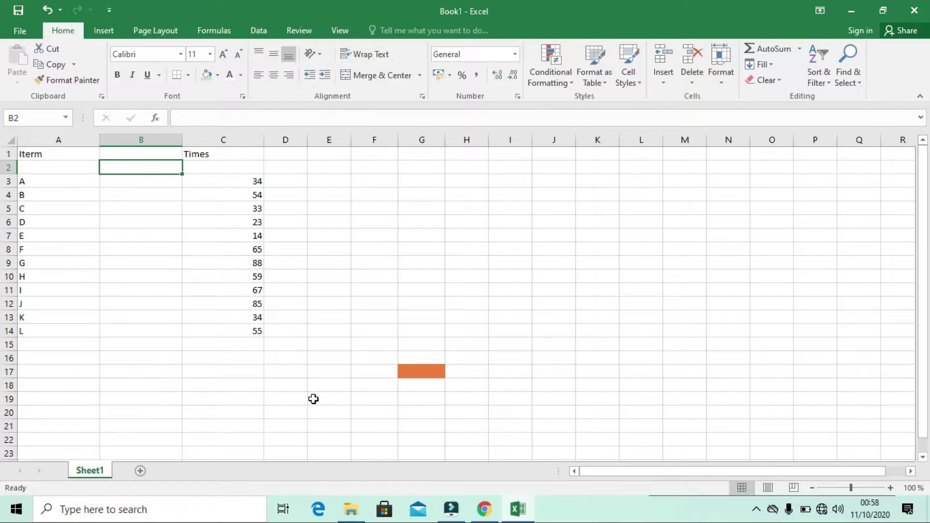
left_click(450, 232)
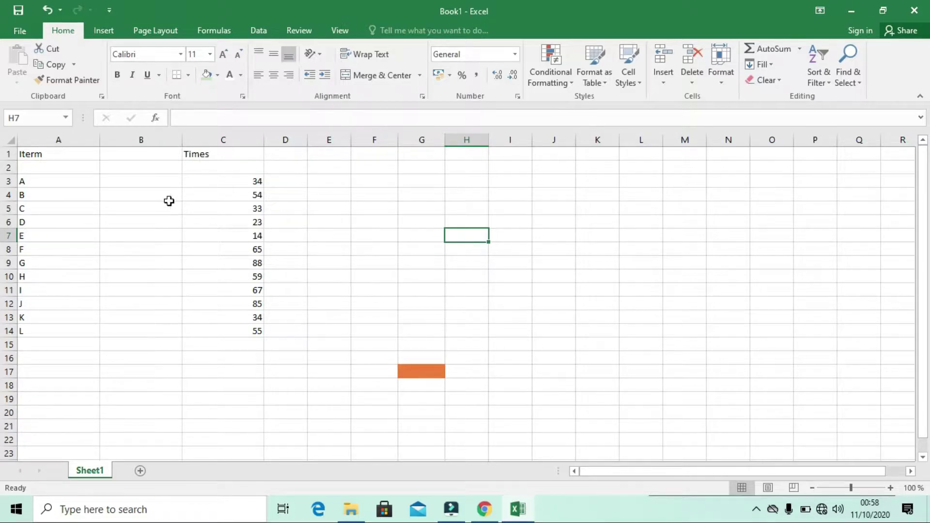
left_click(158, 152)
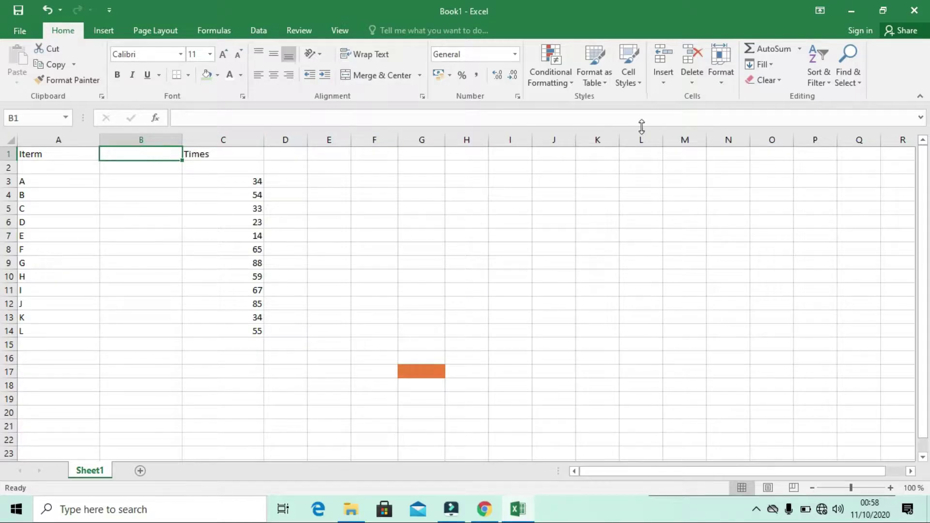
left_click(665, 83)
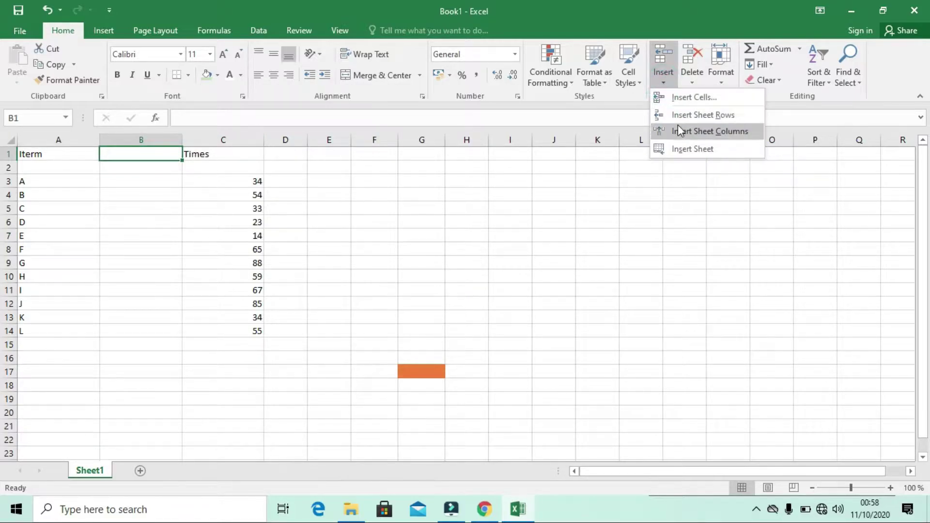
left_click(452, 207)
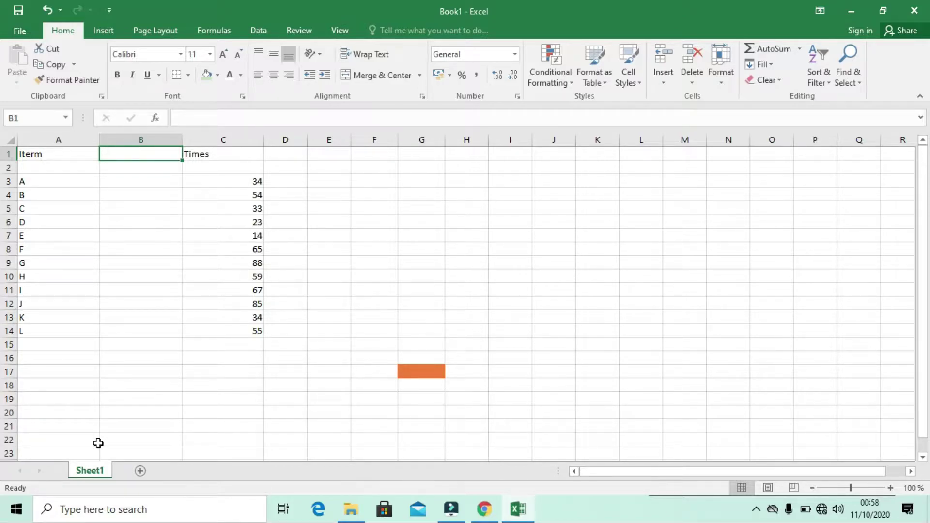
Add one new worksheet after Sheet1 and another before it, and return to Sheet1.
left_click(139, 470)
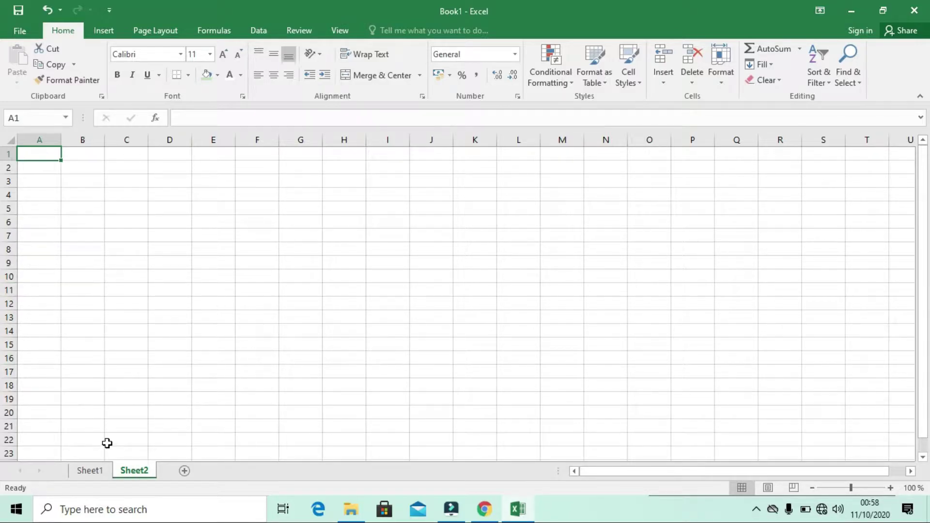
left_click(92, 471)
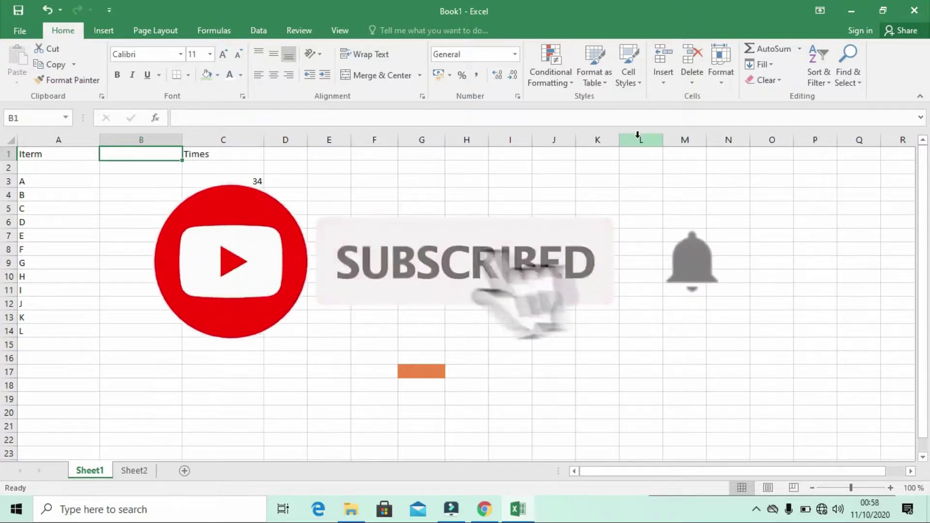
left_click(663, 83)
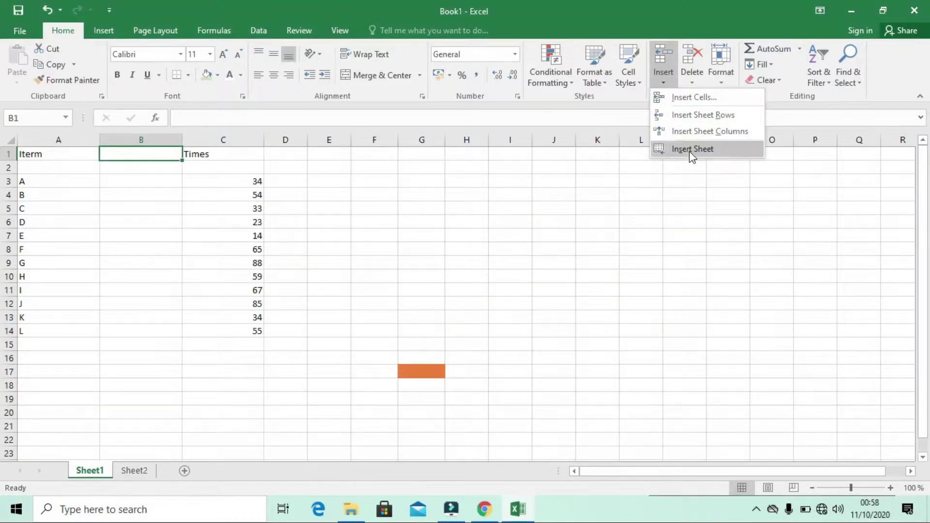
left_click(693, 150)
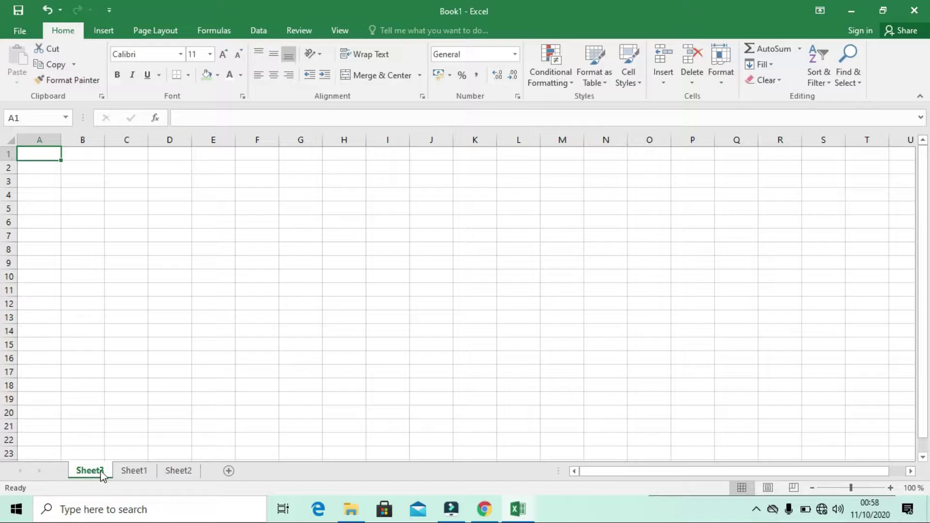
left_click(178, 472)
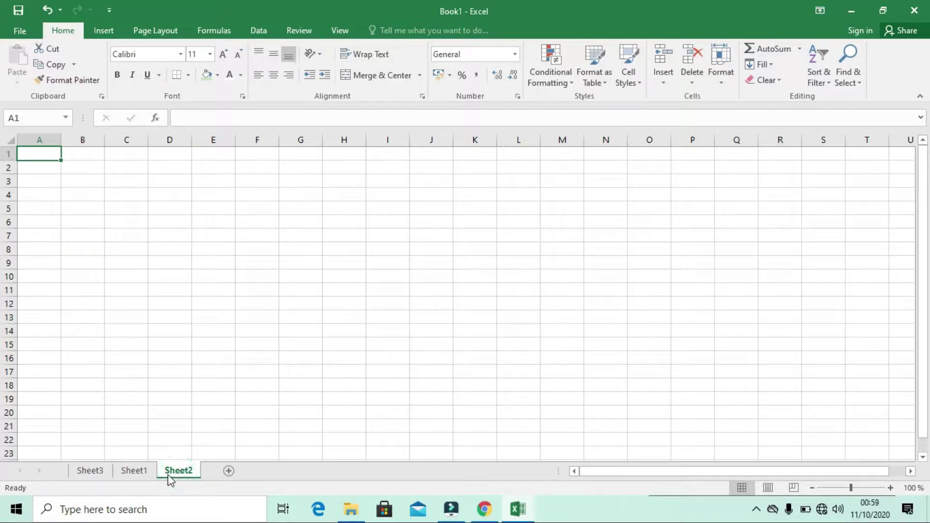
left_click(152, 472)
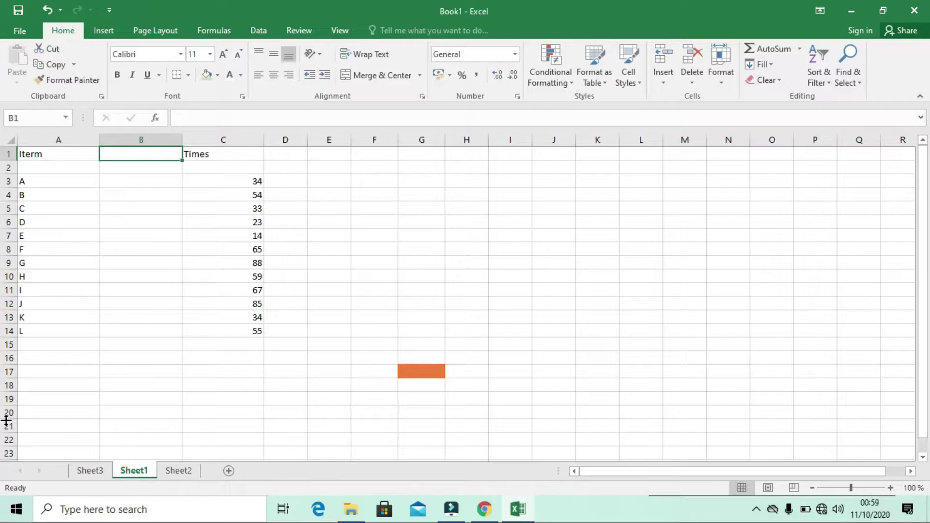
left_click(665, 83)
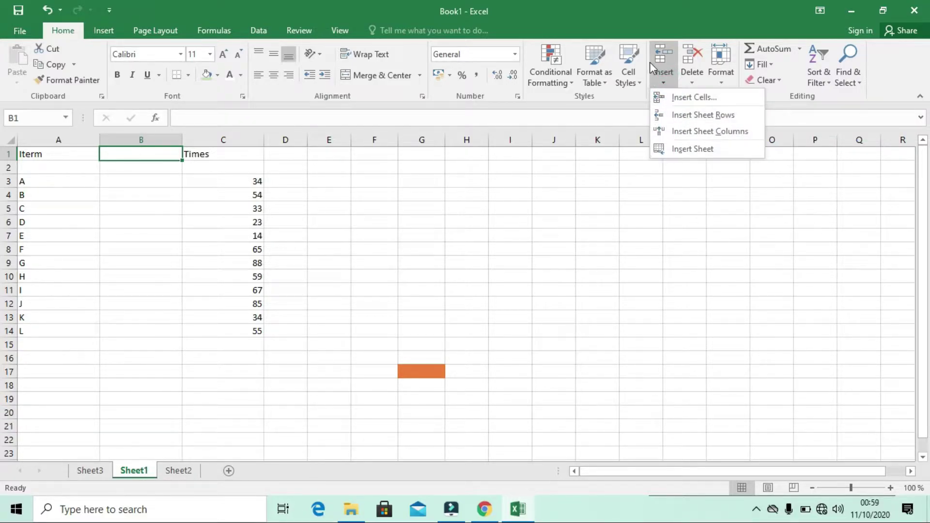
left_click(624, 274)
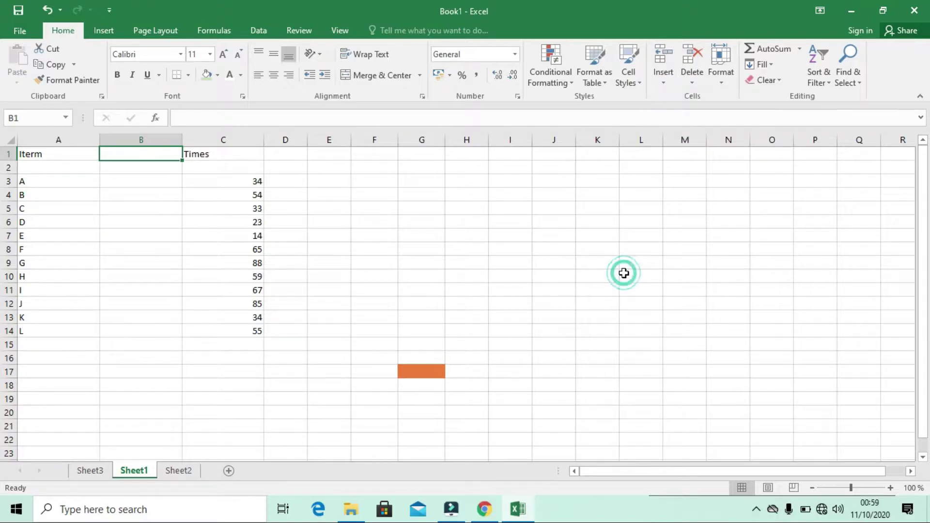
Delete the header row and the blank column B from Sheet1.
left_click(692, 85)
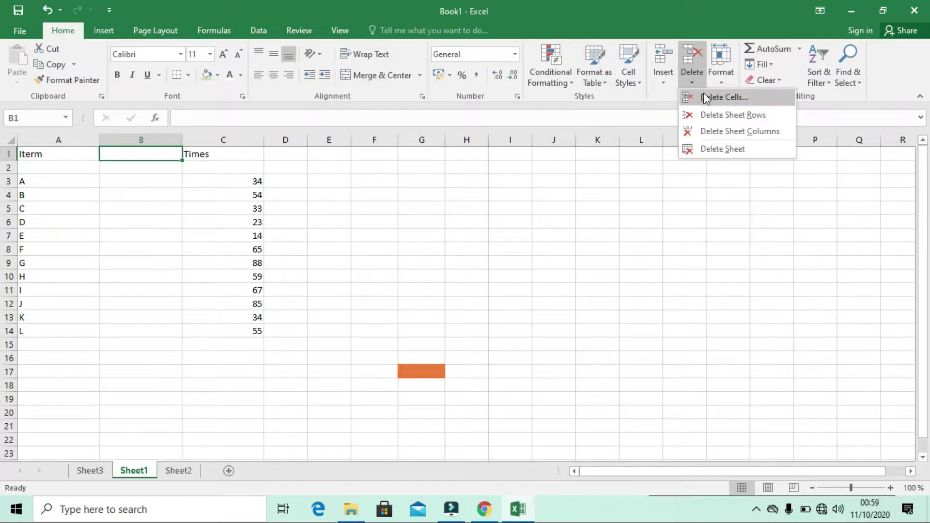
left_click(724, 119)
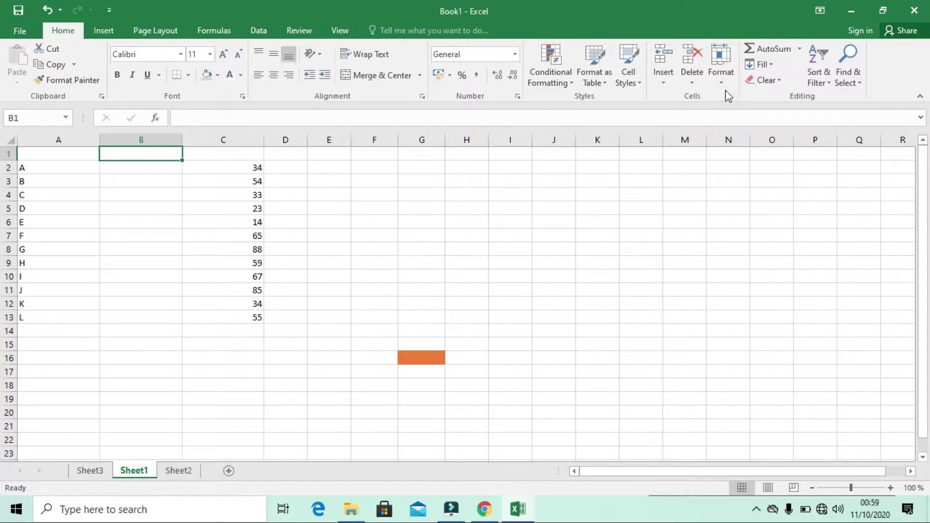
left_click(696, 80)
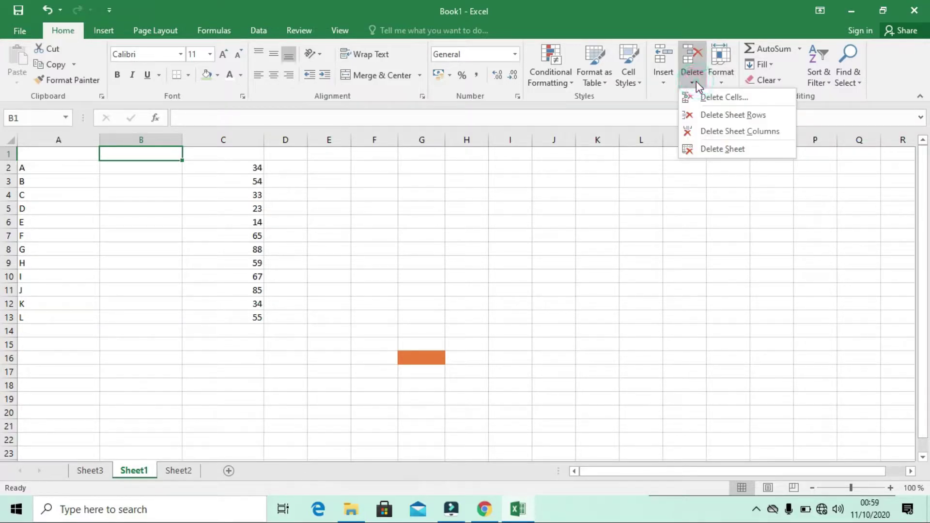
left_click(709, 129)
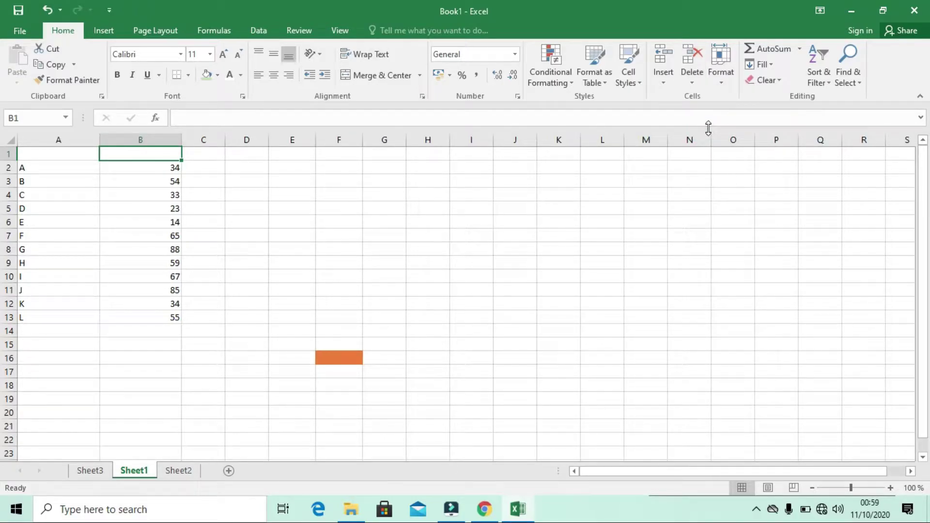
Delete the empty first row above the item data.
left_click(318, 184)
left_click(159, 153)
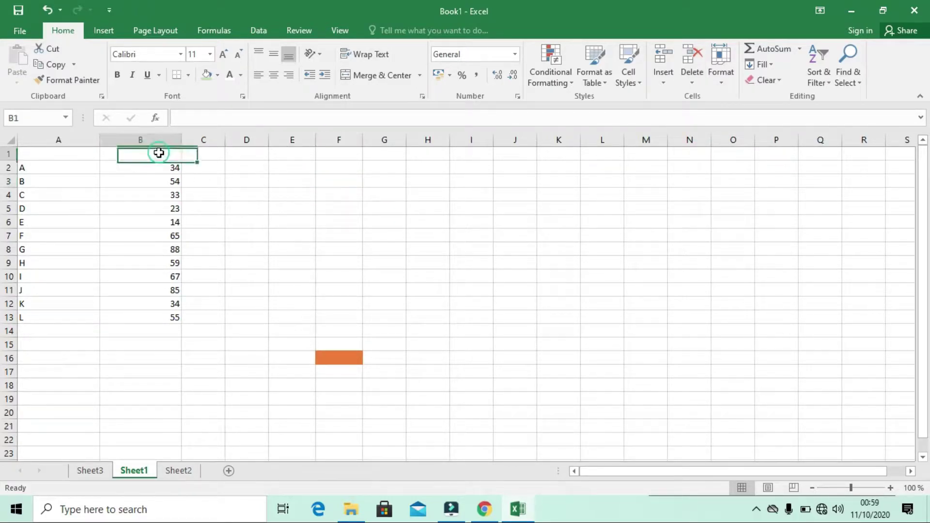
left_click(693, 82)
left_click(719, 115)
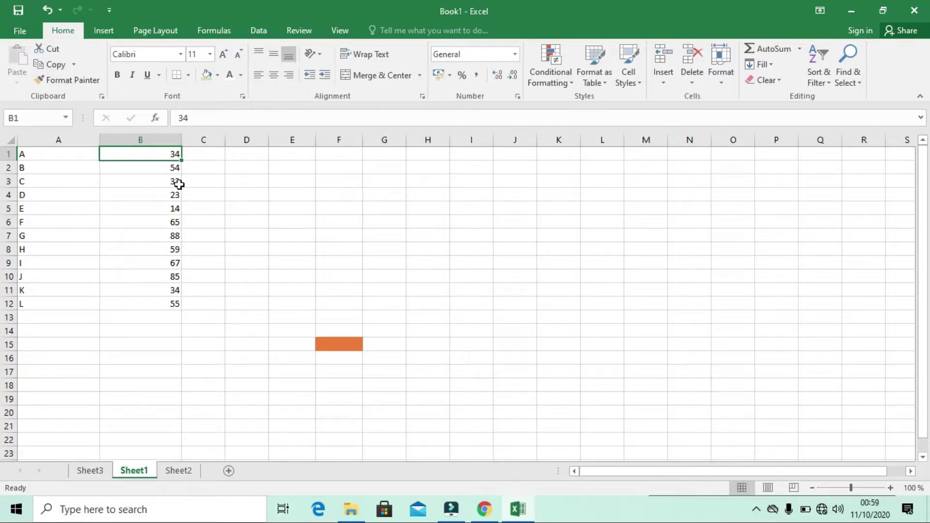
Delete the worksheet Sheet2 from the workbook.
left_click(146, 196)
left_click(143, 257)
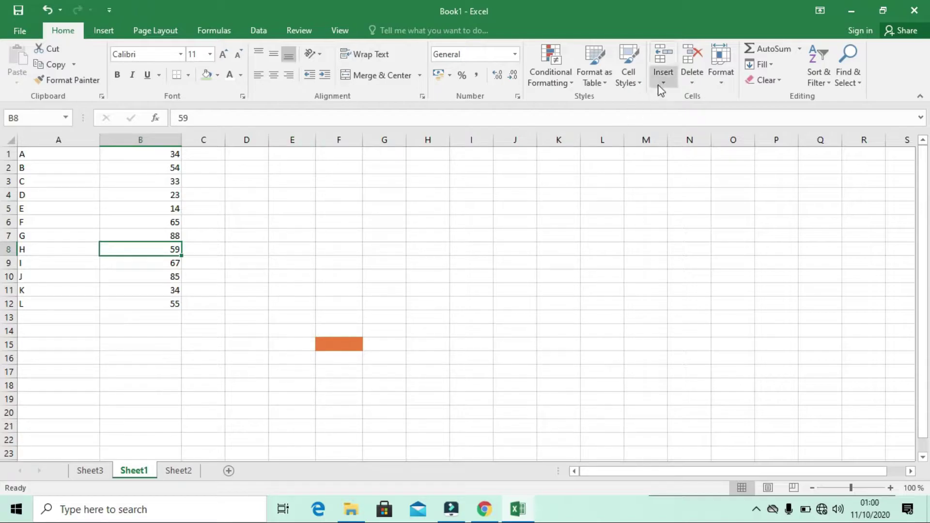
left_click(692, 81)
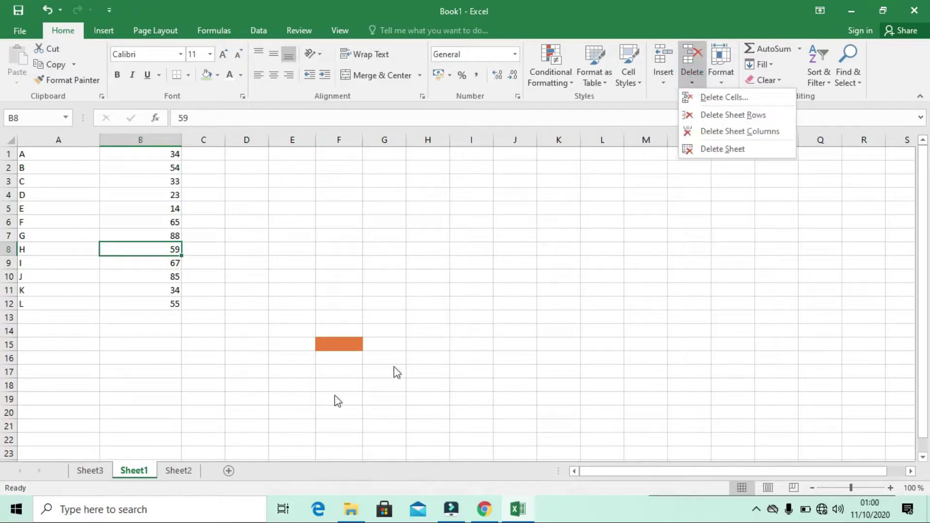
left_click(182, 466)
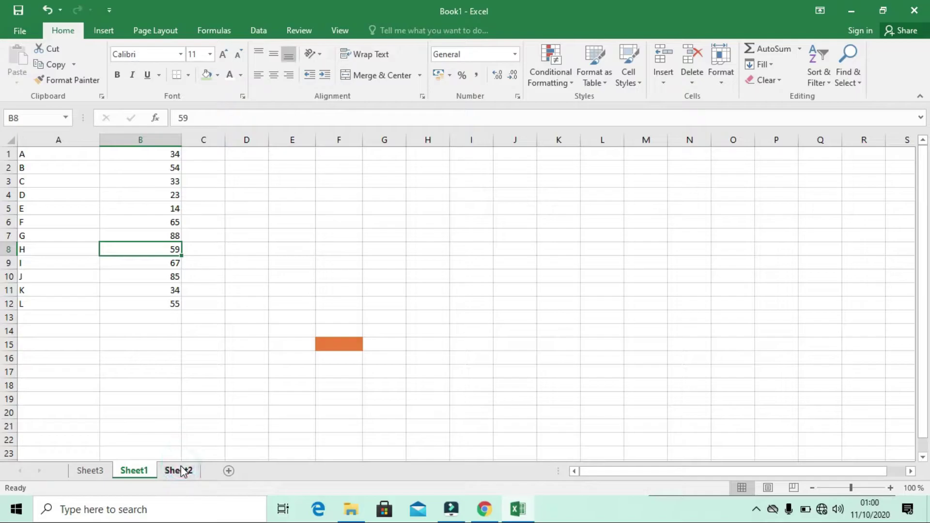
left_click(693, 81)
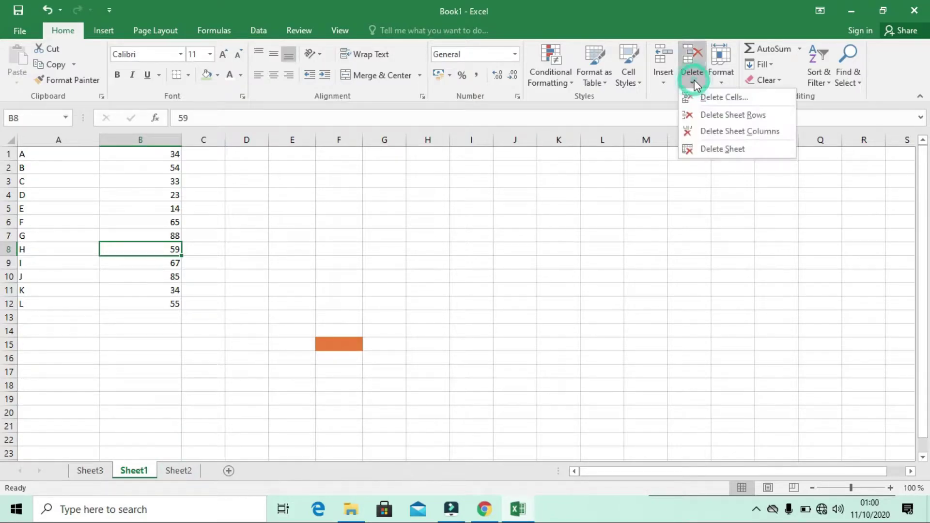
left_click(175, 470)
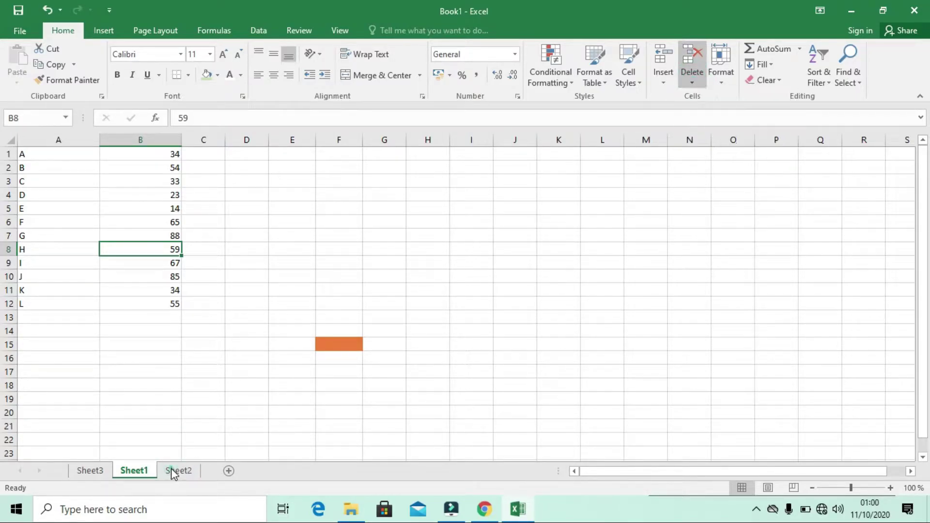
left_click(174, 471)
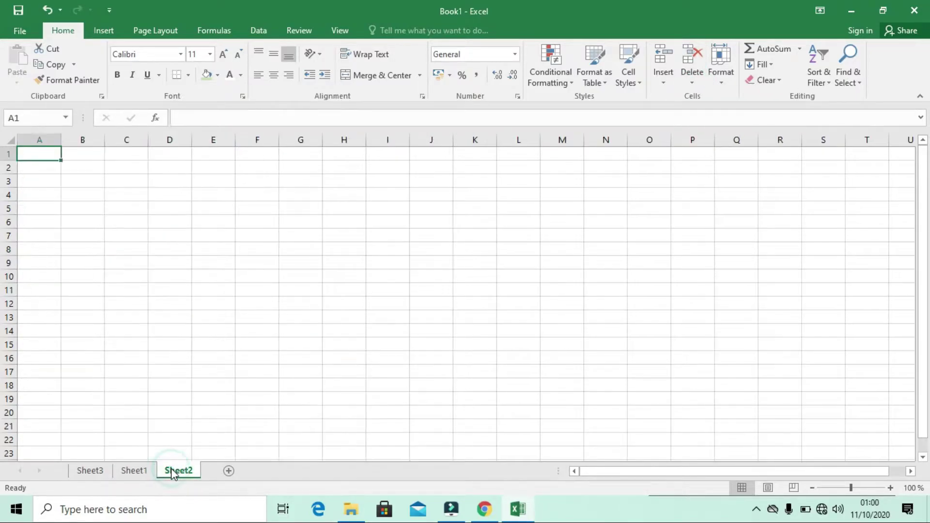
left_click(698, 82)
left_click(713, 146)
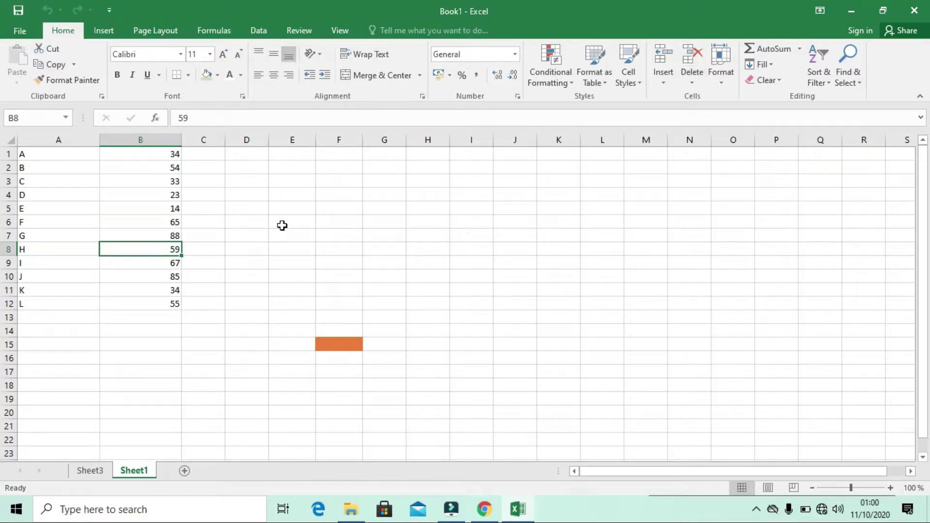
Set the height of row 5 to 45.
right_click(152, 209)
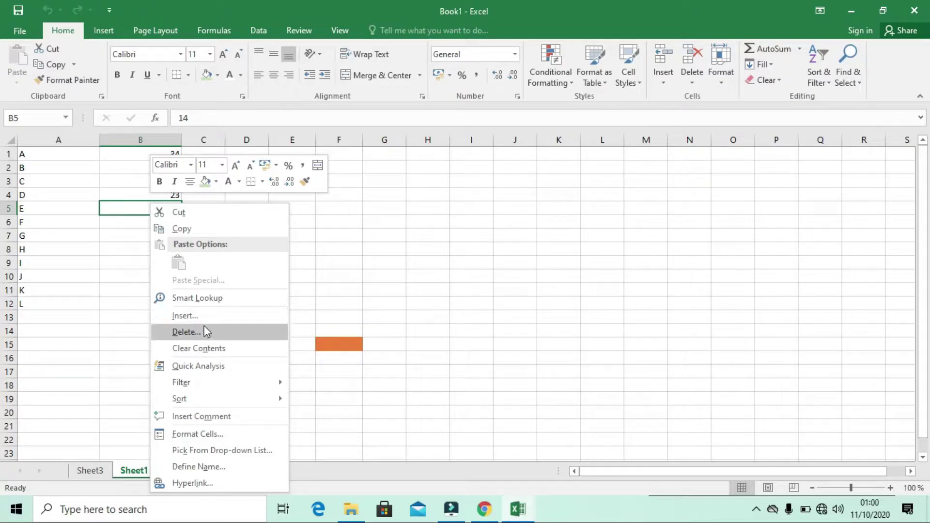
left_click(379, 268)
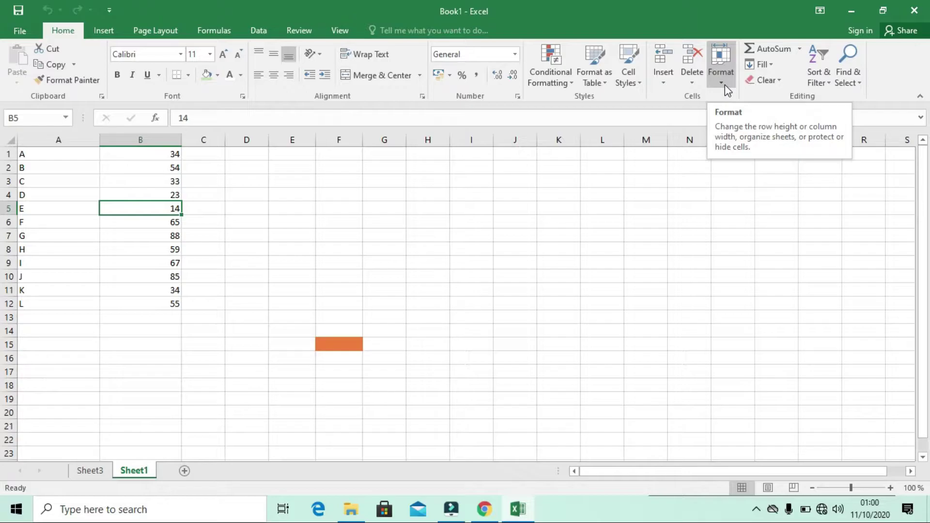
left_click(725, 85)
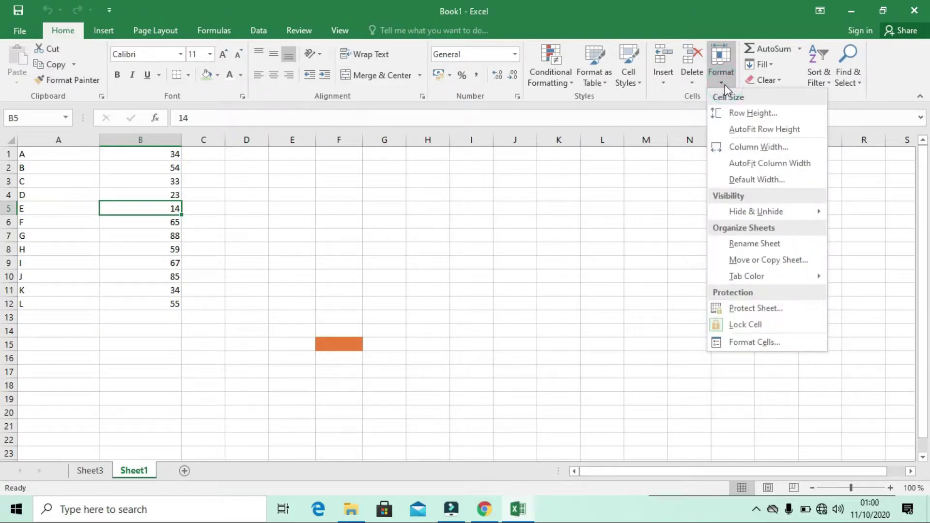
left_click(734, 115)
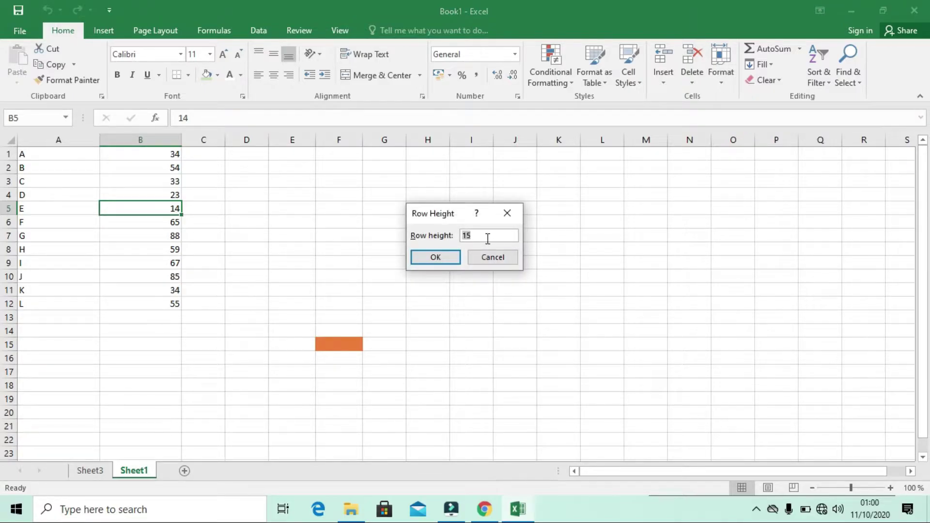
type("45")
left_click(450, 259)
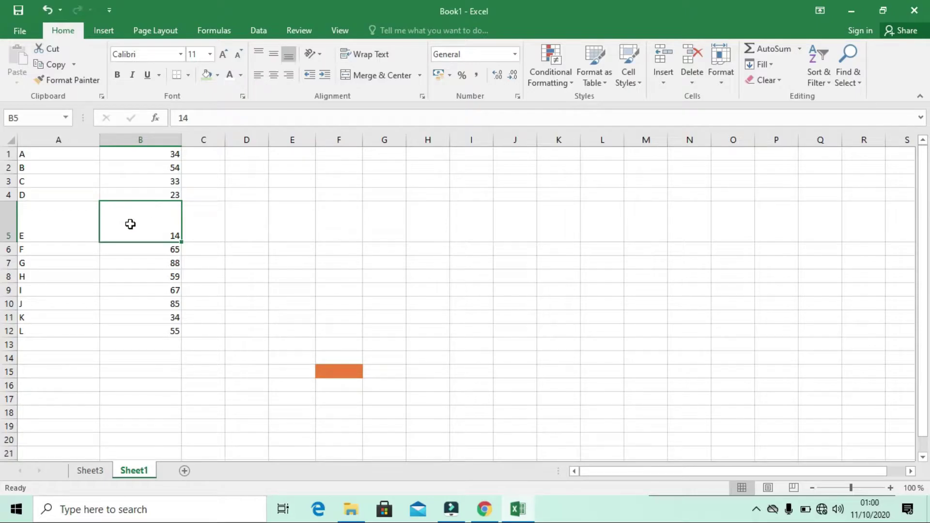
Set the column width of the item data in columns A and B to 55.
left_click(721, 77)
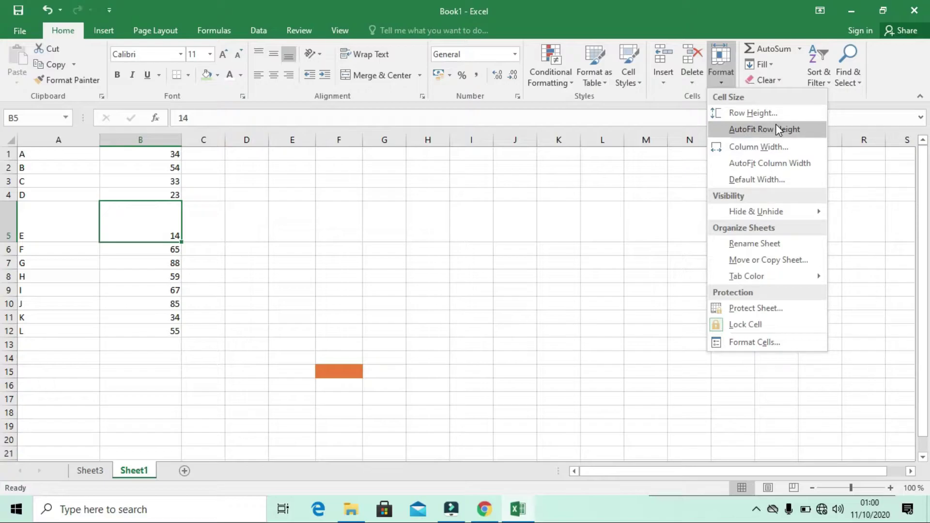
left_click(754, 147)
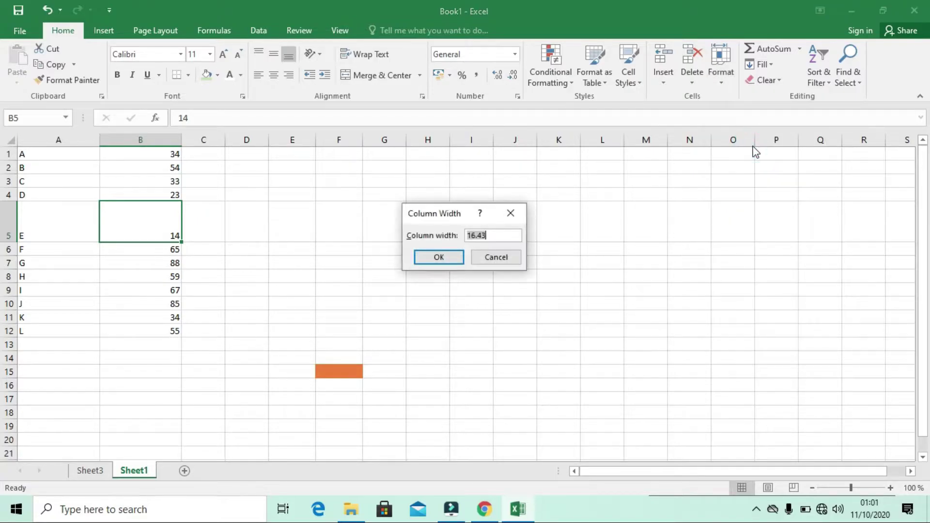
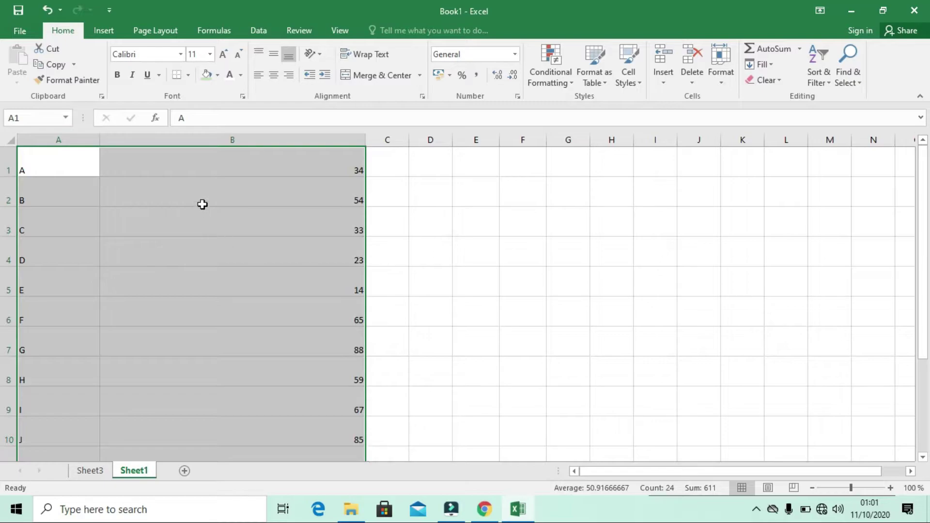
left_click(720, 83)
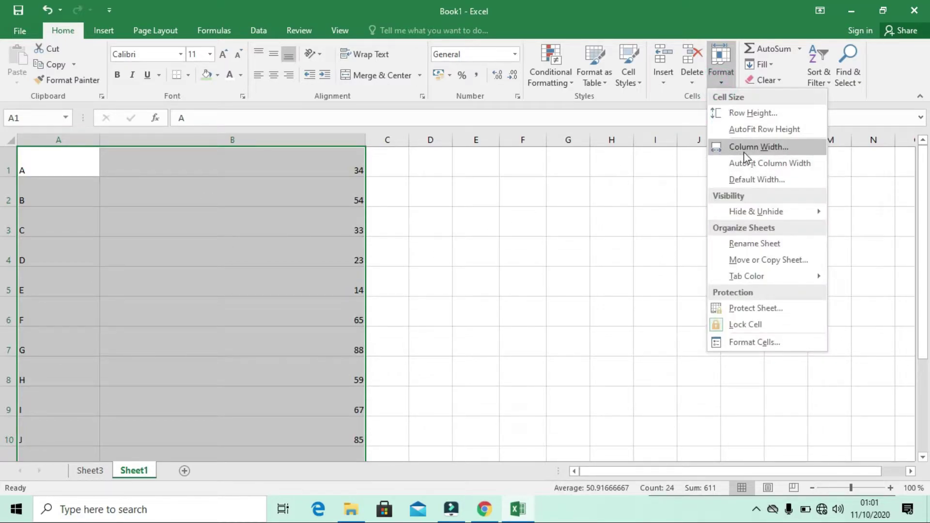
left_click(743, 150)
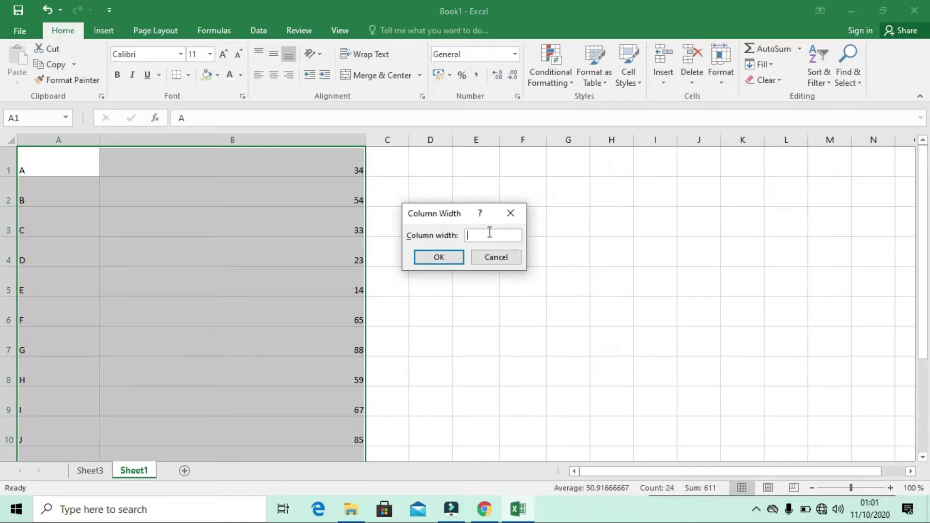
type("55")
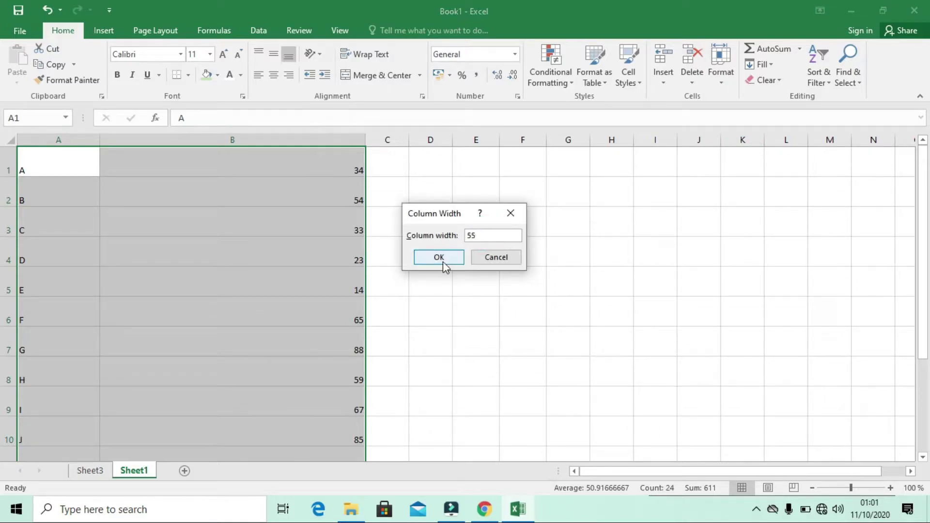
left_click(439, 257)
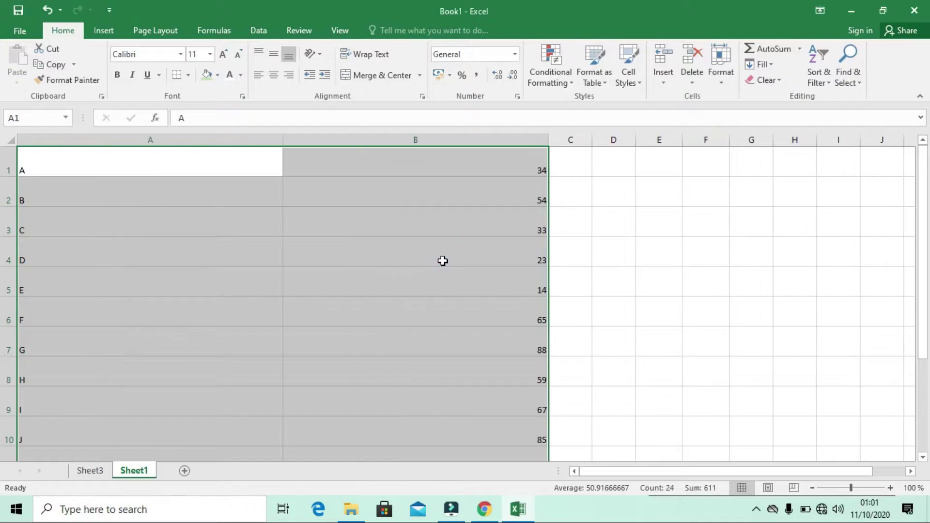
left_click(635, 247)
scroll(635, 247, "down", 4)
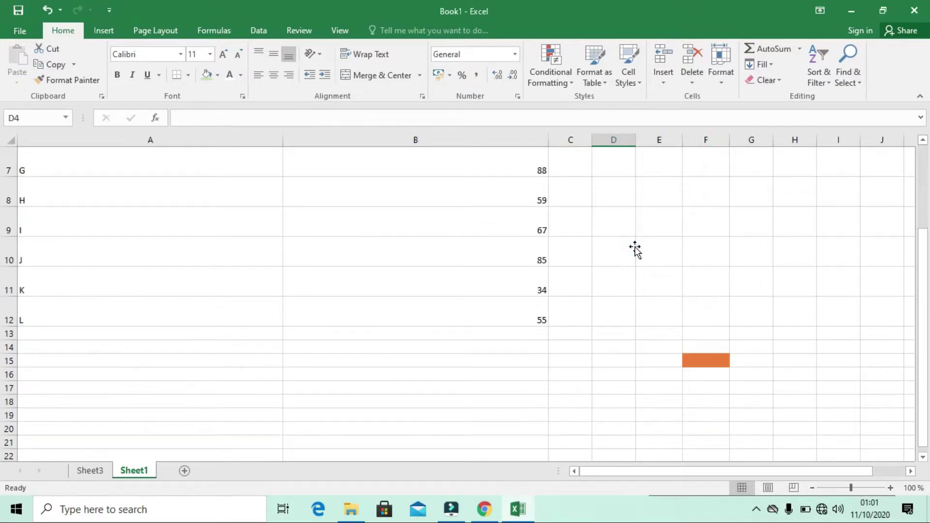
scroll(635, 248, "up", 2)
scroll(634, 248, "up", 3)
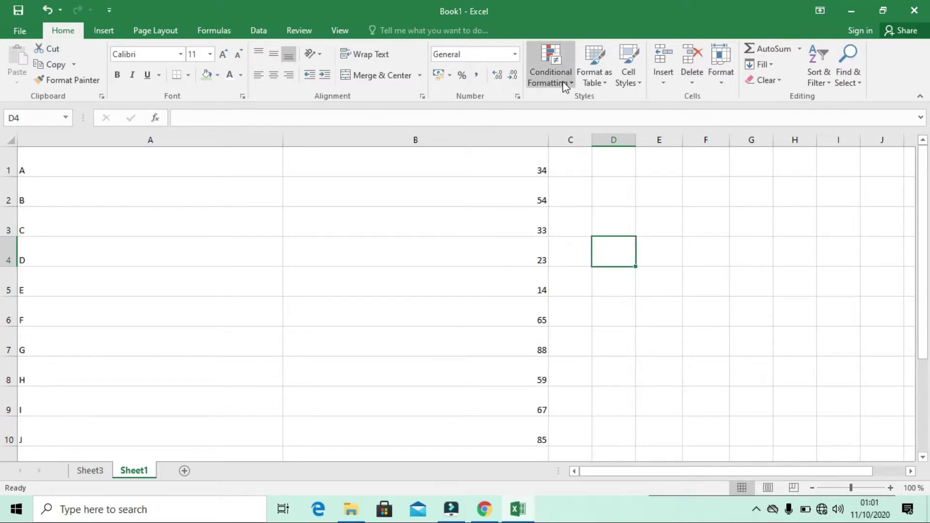
AutoFit the height of row 1, starting from cell B1.
left_click(722, 85)
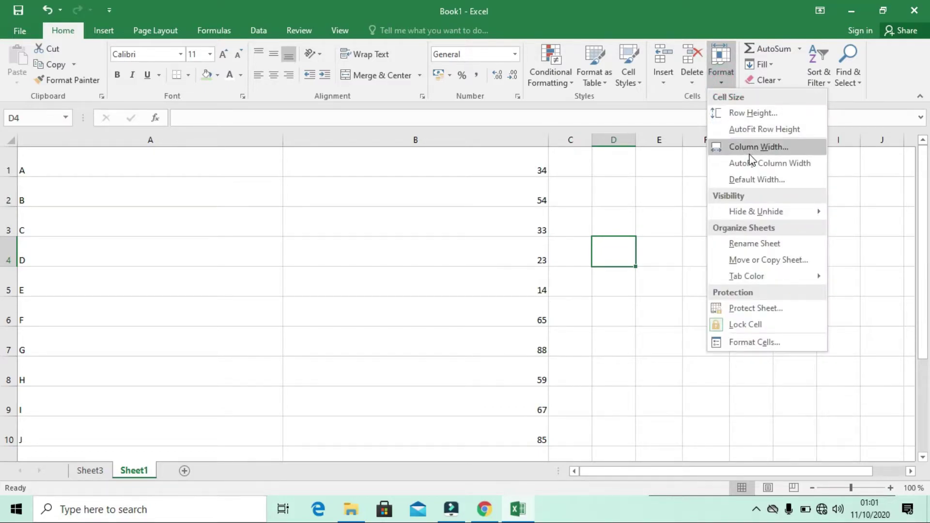
left_click(507, 170)
double_click(508, 170)
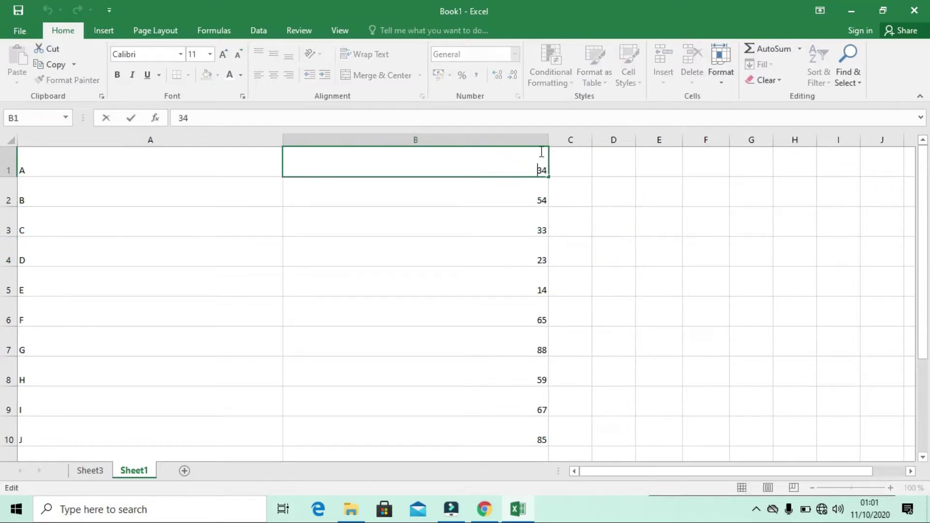
left_click(546, 251)
left_click(490, 164)
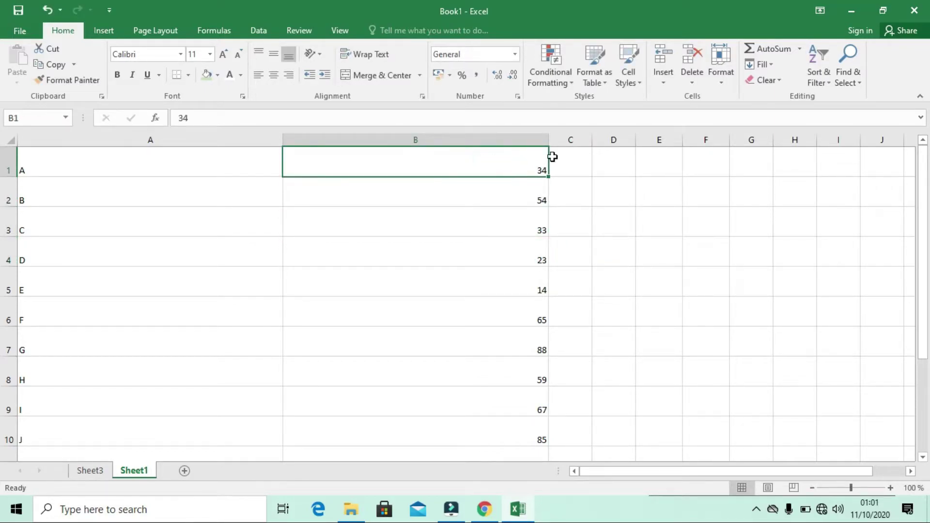
left_click(722, 80)
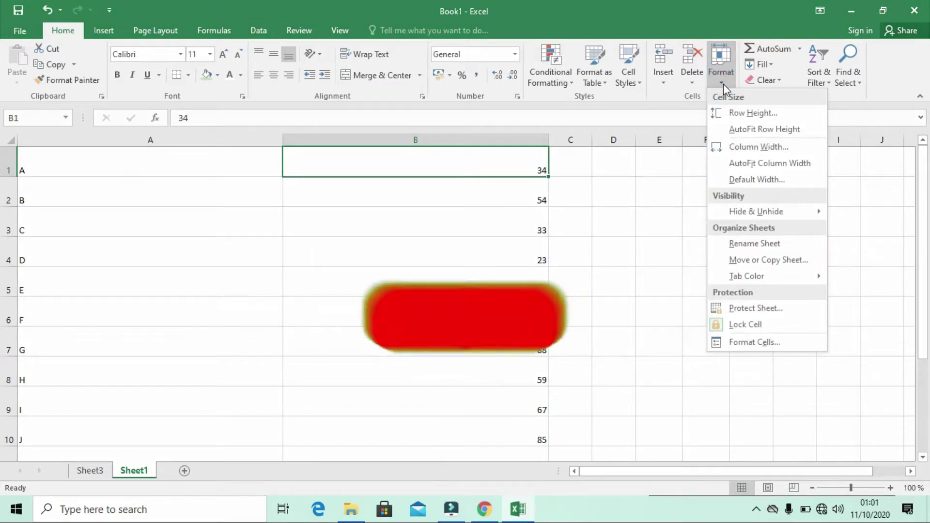
left_click(749, 129)
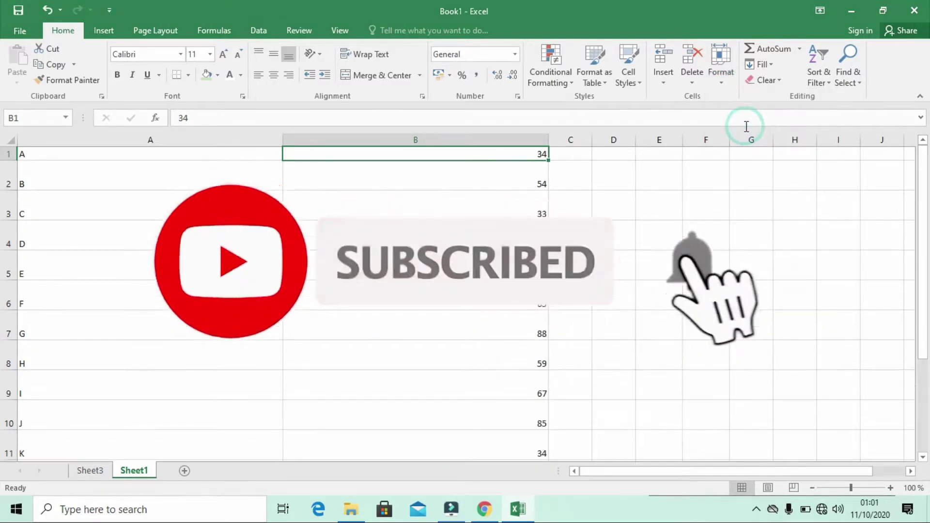
AutoFit the width of column B to its contents.
left_click(722, 84)
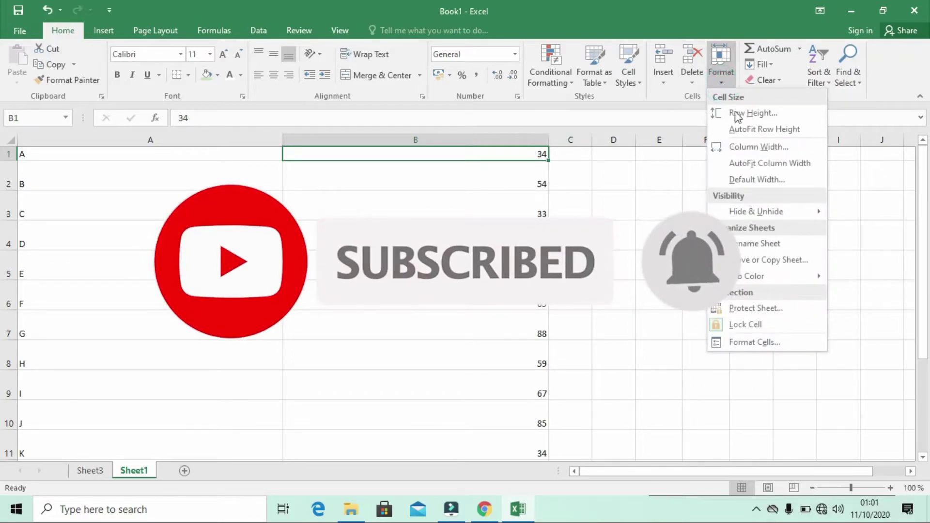
left_click(763, 163)
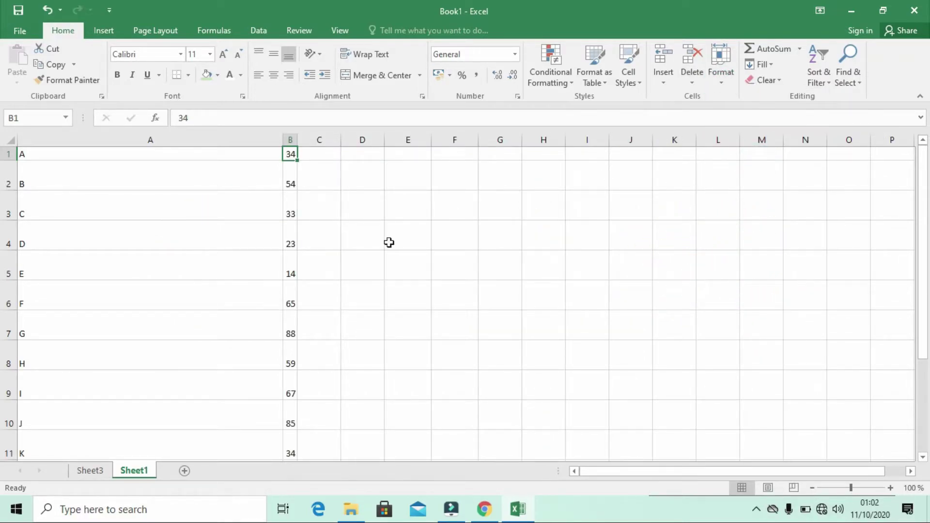
scroll(388, 243, "down", 2)
scroll(389, 242, "up", 2)
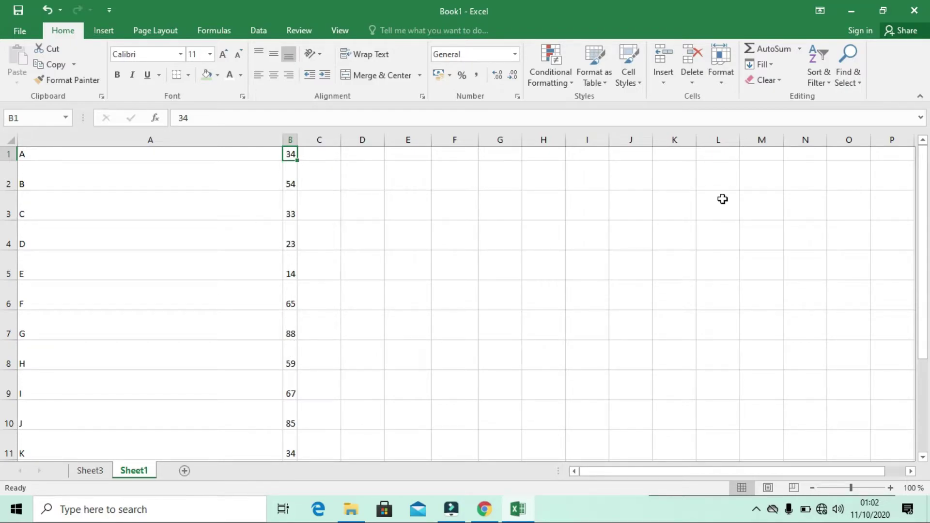
Accept 8.43 as the standard column width of the worksheet and reselect cell B1.
left_click(722, 80)
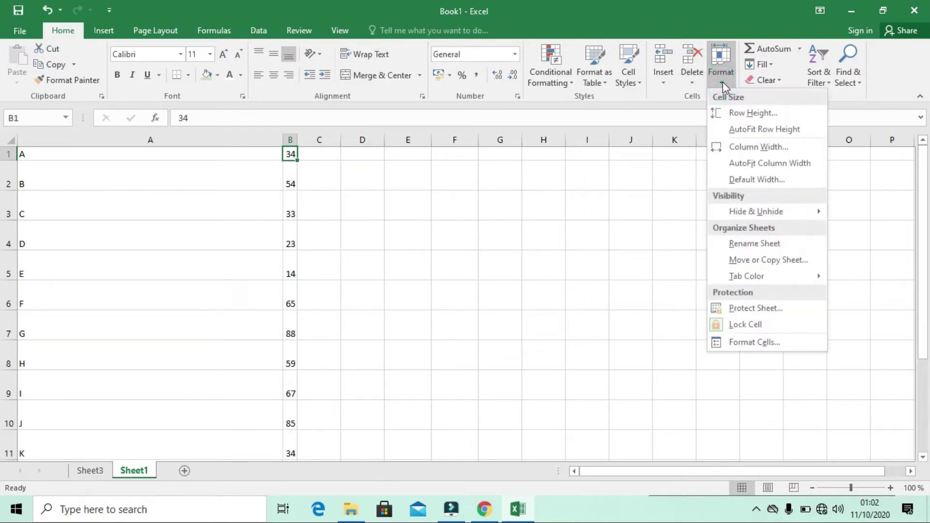
left_click(749, 180)
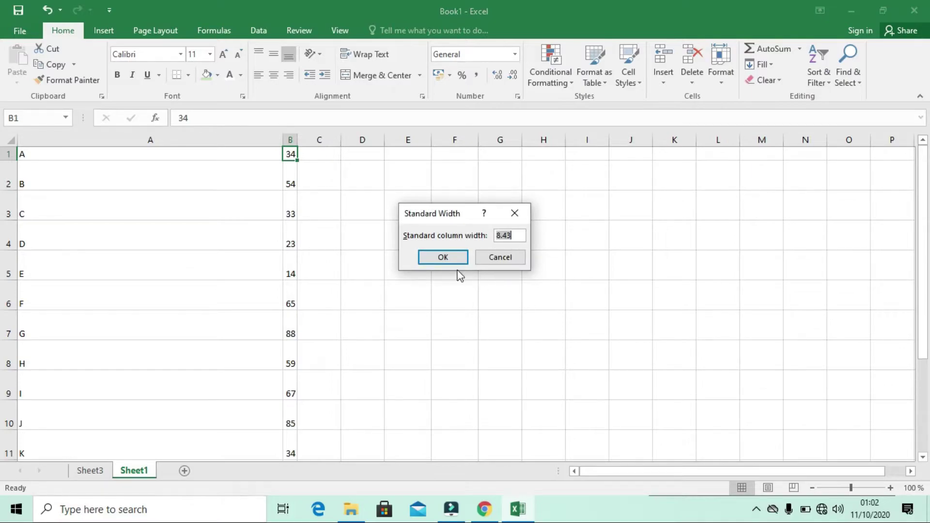
left_click(437, 260)
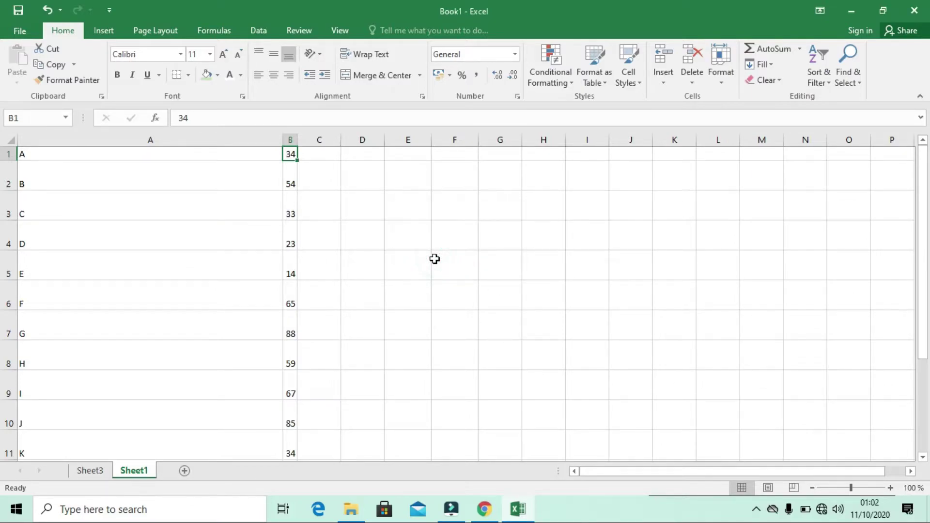
left_click(280, 203)
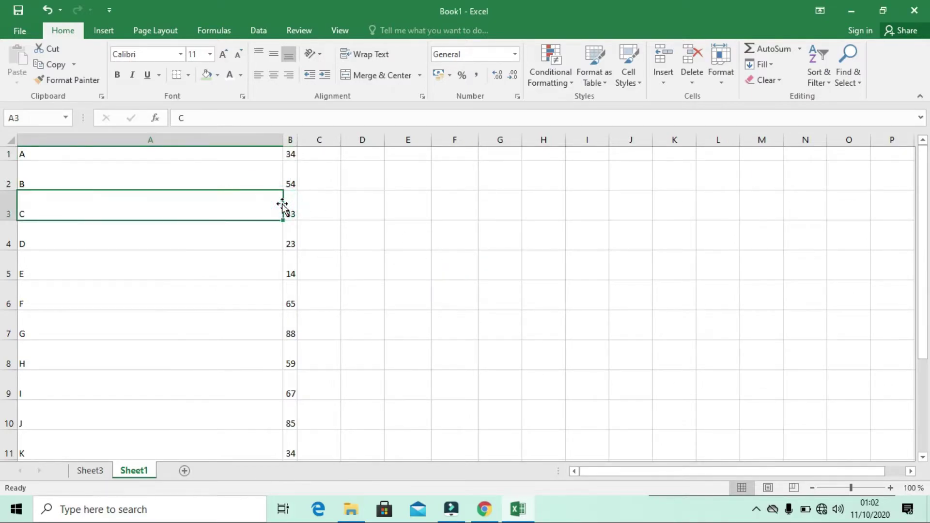
left_click(291, 155)
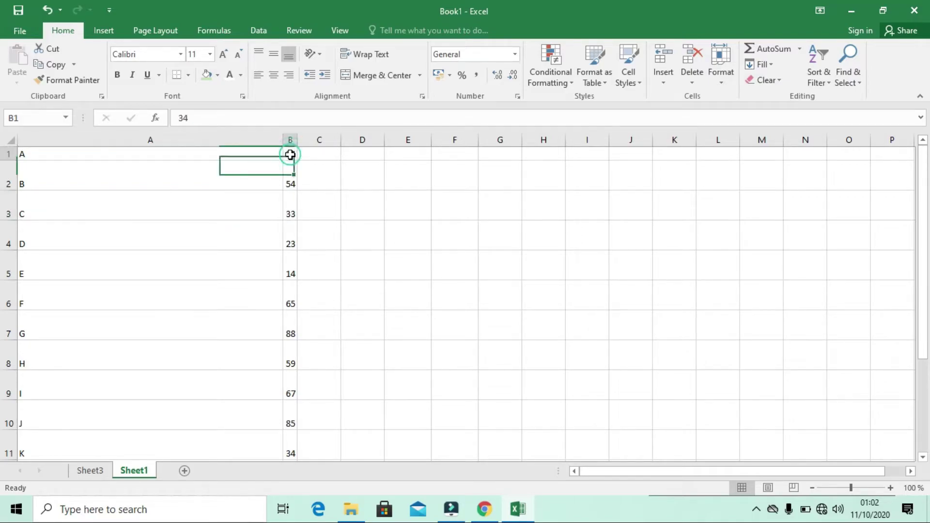
Set the worksheet's standard column width to 15 and check the resized empty columns.
left_click(722, 86)
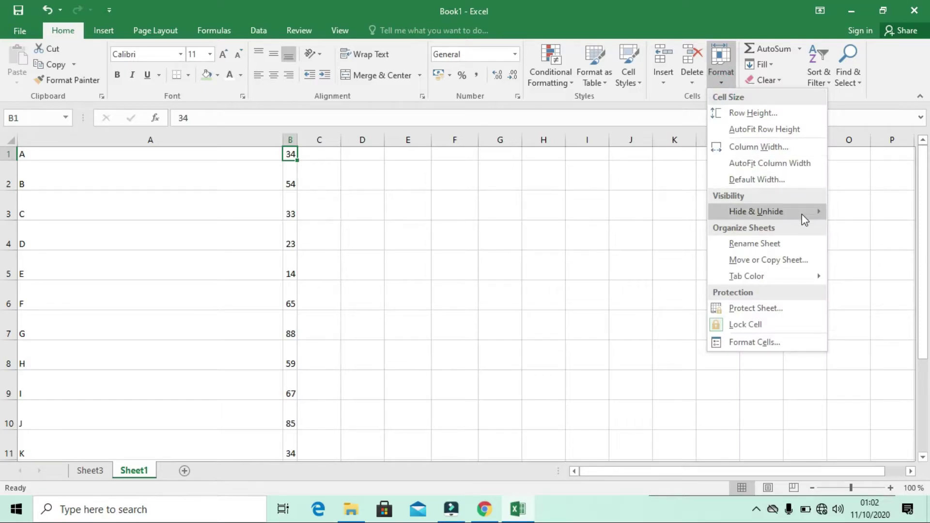
left_click(765, 180)
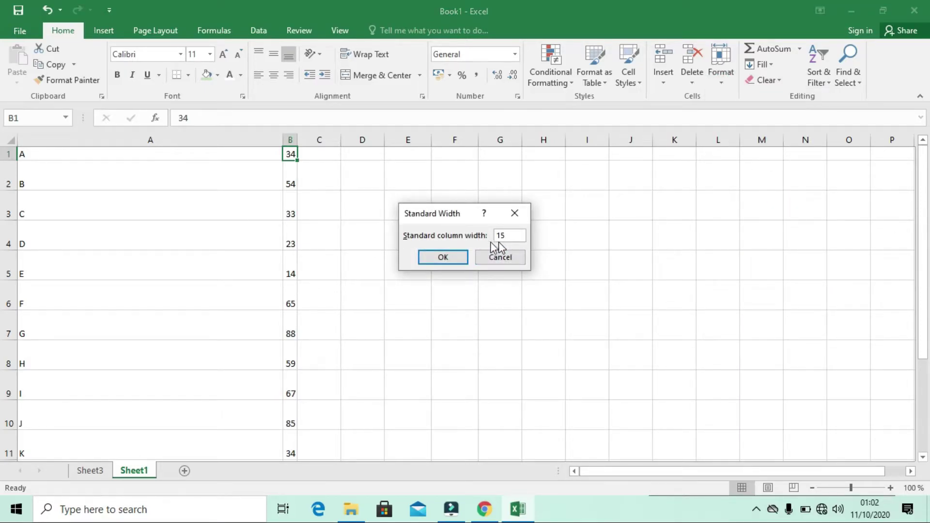
left_click(443, 258)
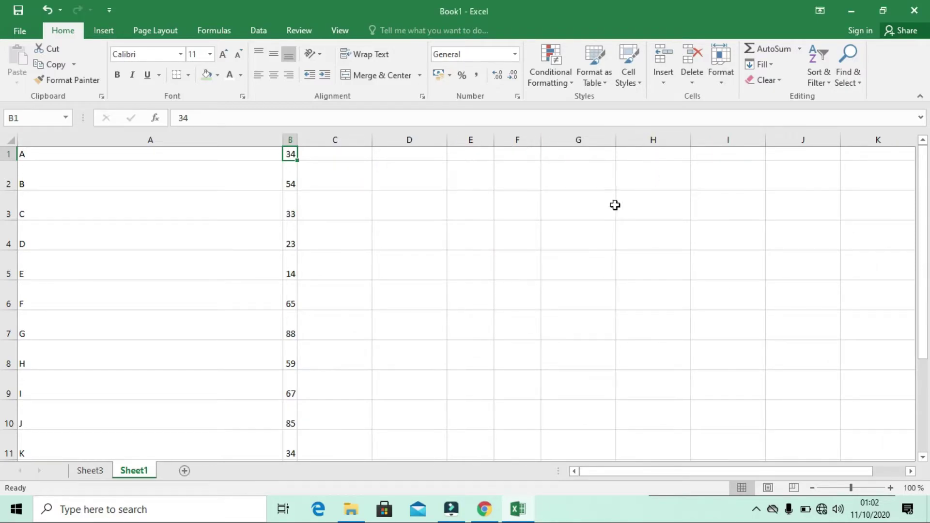
left_click(336, 182)
left_click(397, 176)
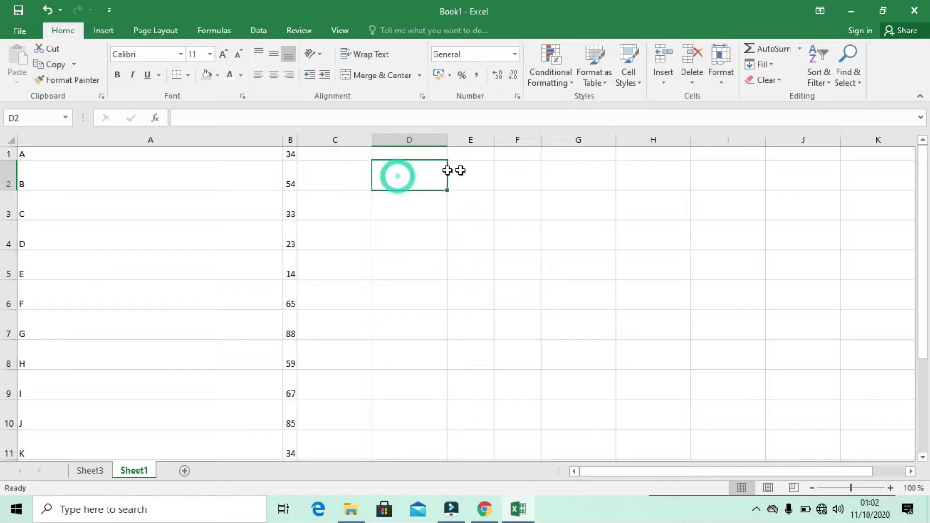
left_click(461, 170)
left_click(364, 189)
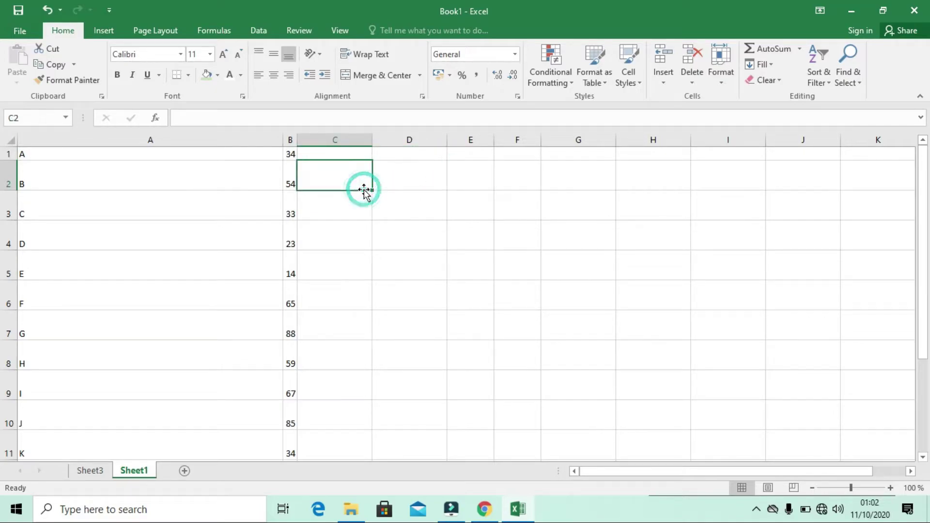
left_click(351, 153)
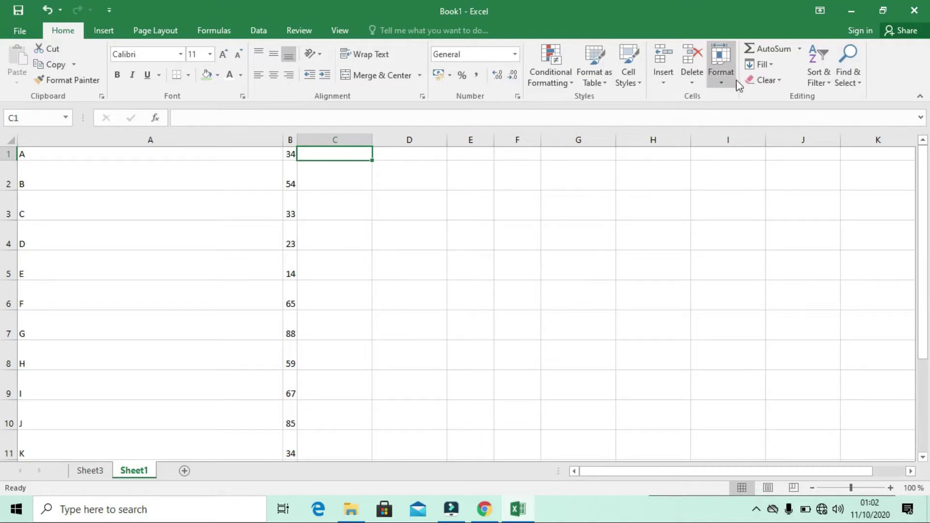
left_click(721, 73)
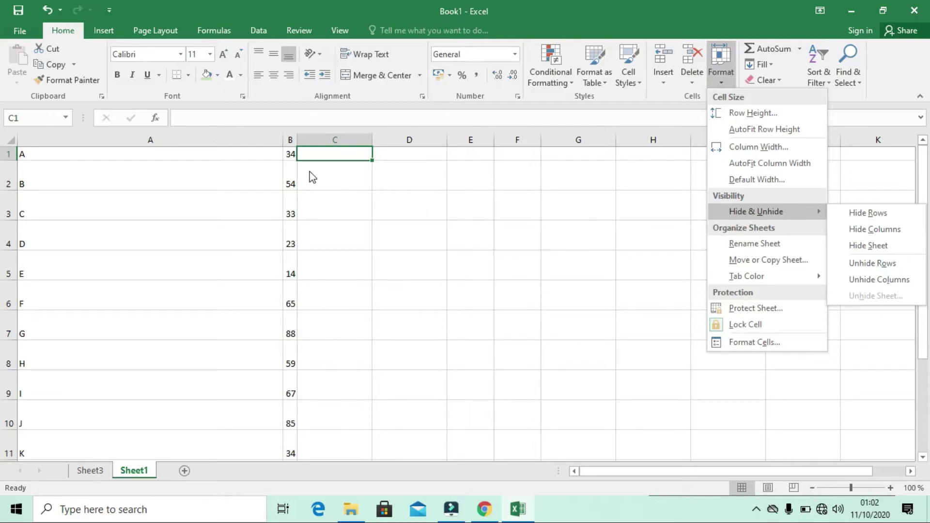
left_click(291, 154)
double_click(290, 154)
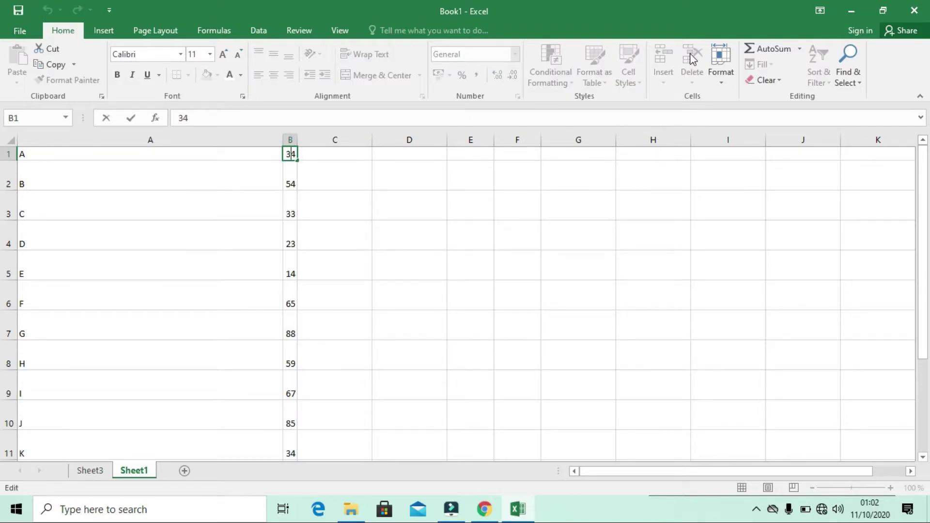
left_click(727, 78)
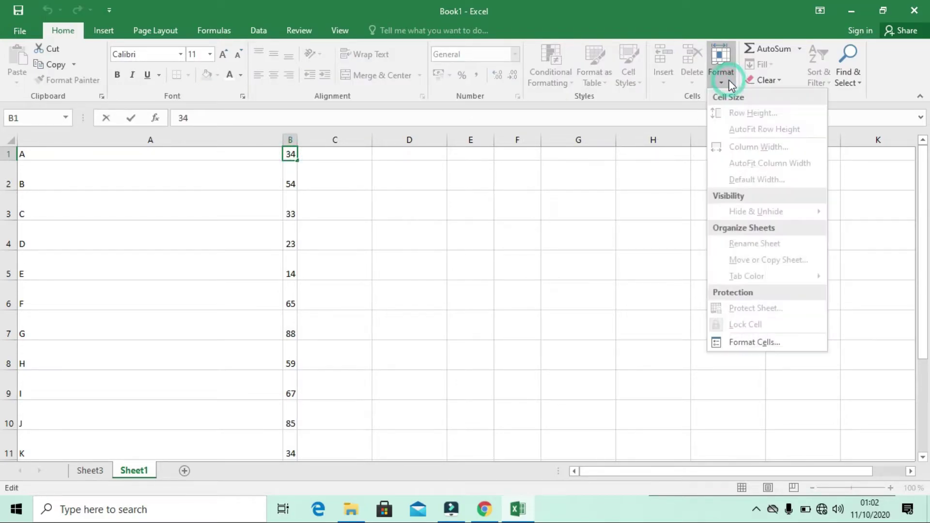
left_click(590, 225)
left_click(314, 205)
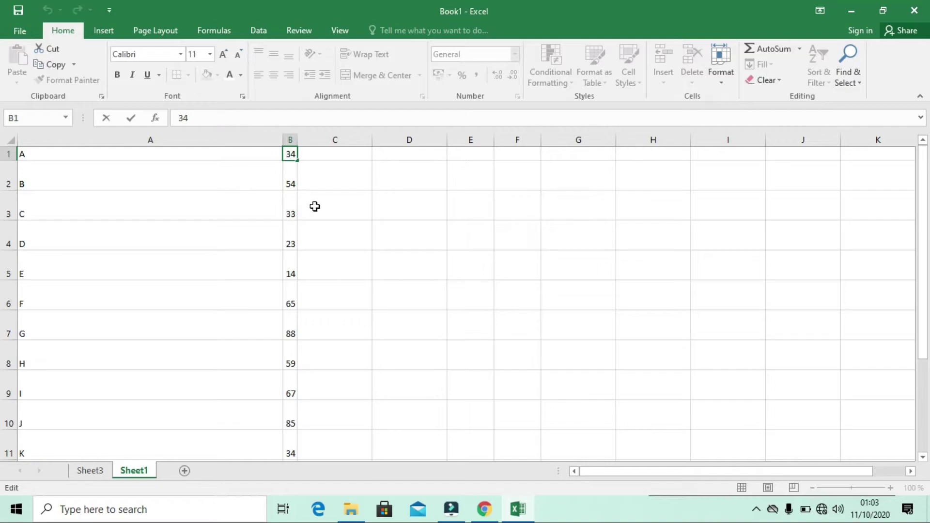
Hide row 1 of Sheet1, starting from cell B1, and check that the rows begin at row 2.
left_click(288, 154)
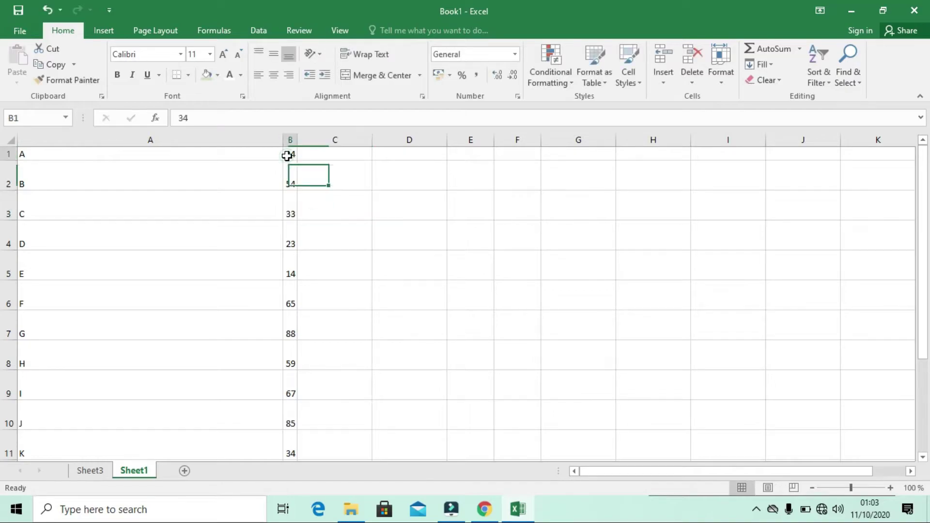
left_click(725, 83)
mouse_move(781, 218)
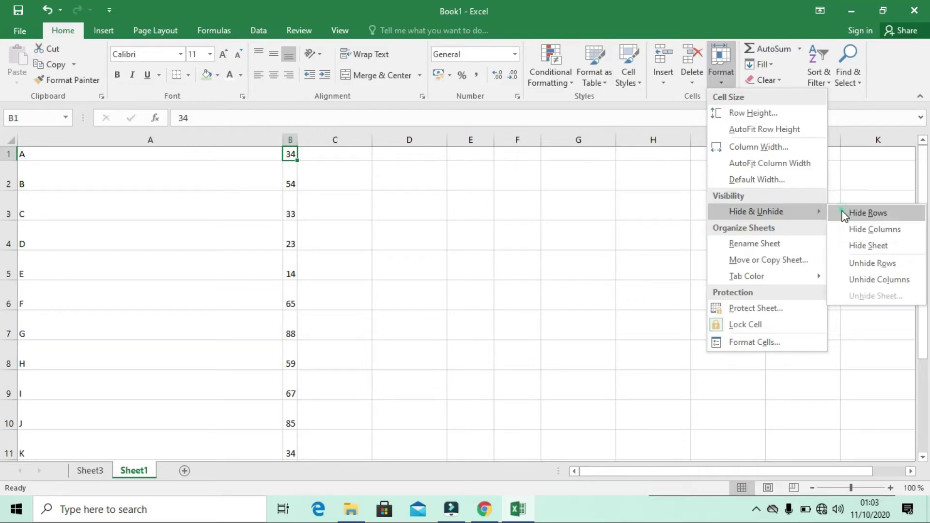
left_click(867, 213)
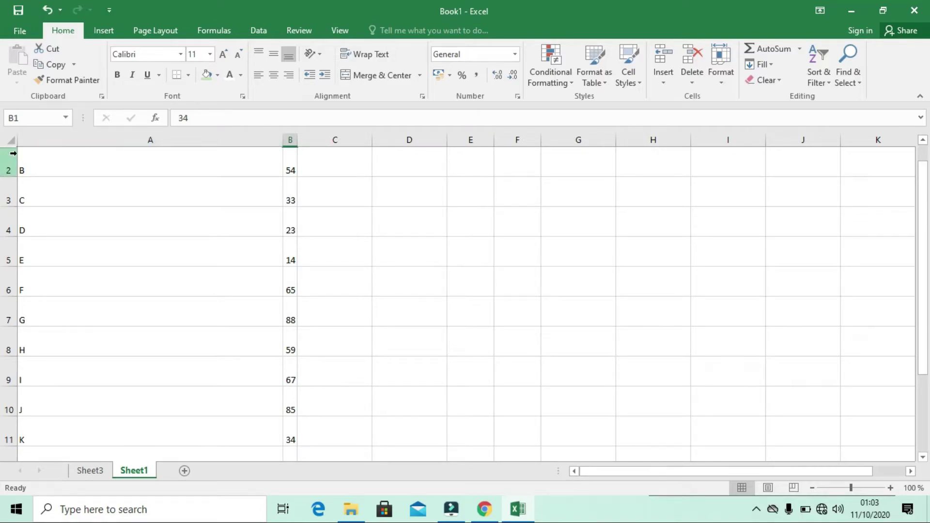
left_click(43, 160)
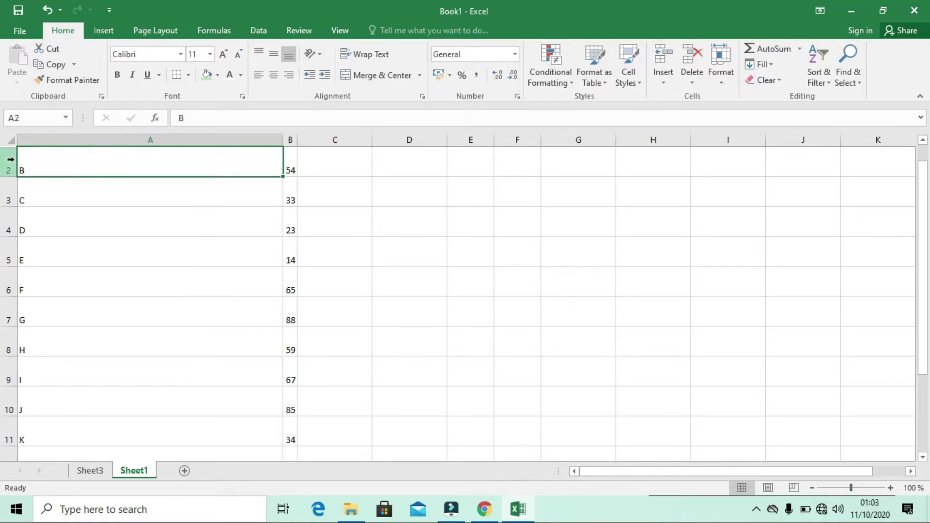
Select the whole of column B and hide it.
left_click(289, 141)
left_click(290, 138)
left_click(291, 136)
left_click(291, 132)
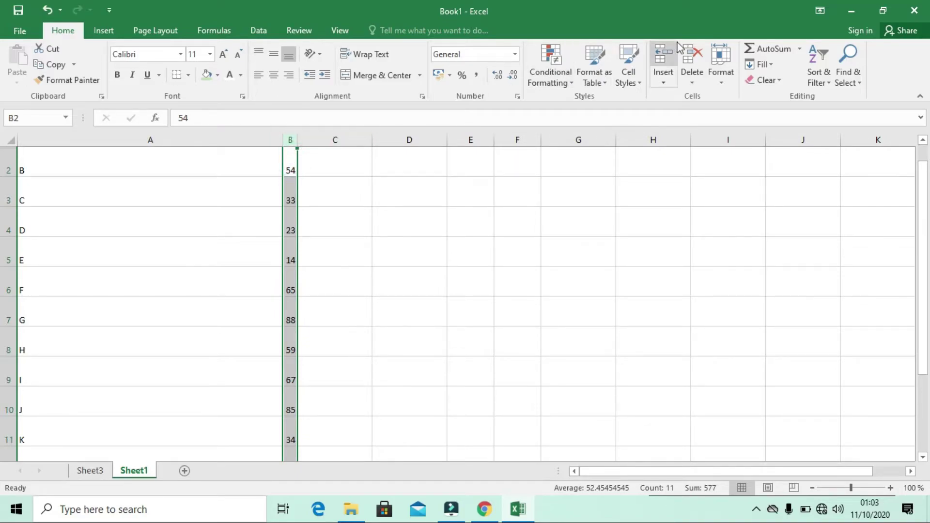
left_click(734, 78)
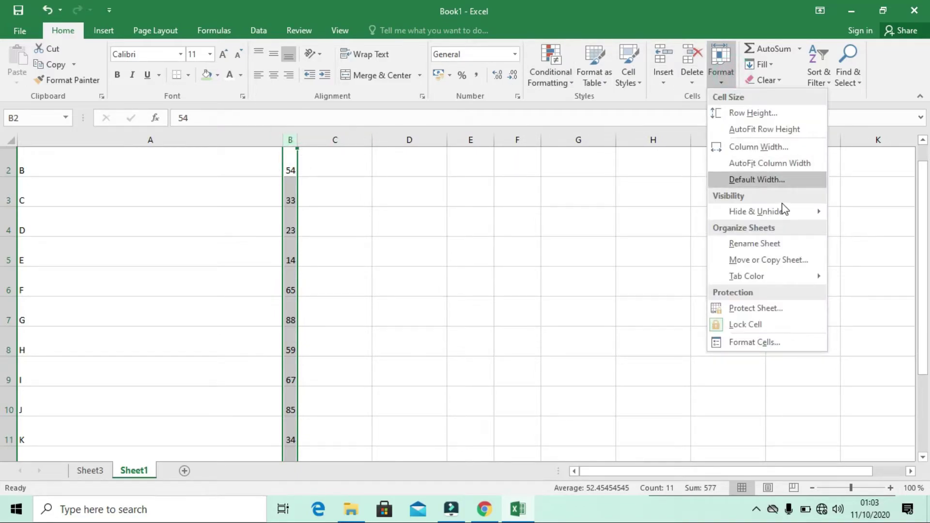
mouse_move(789, 216)
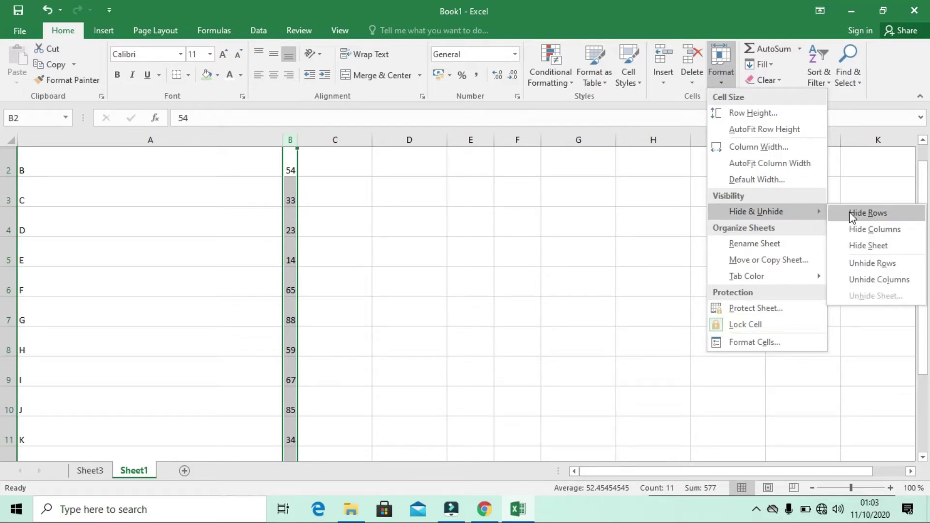
left_click(860, 229)
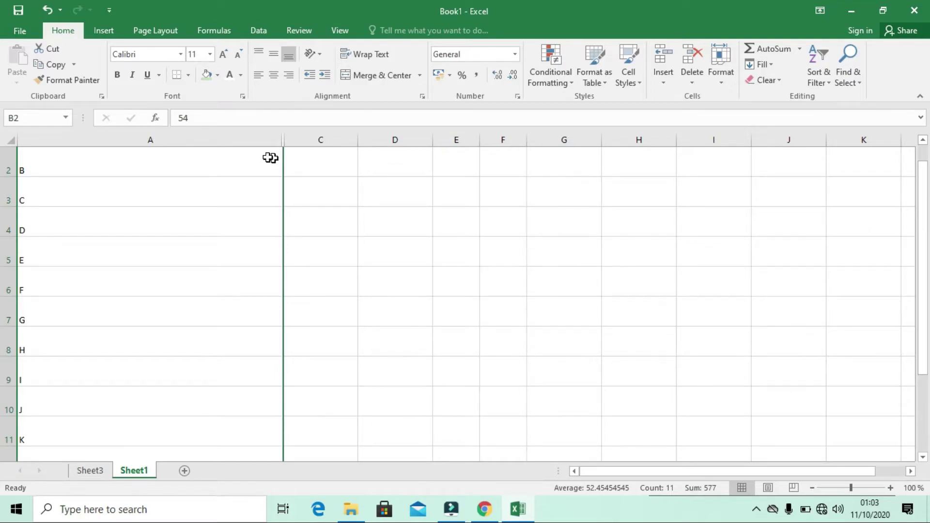
Reveal hidden column B from the boundary between the A and C headers and AutoFit column A to its contents.
left_click(305, 150)
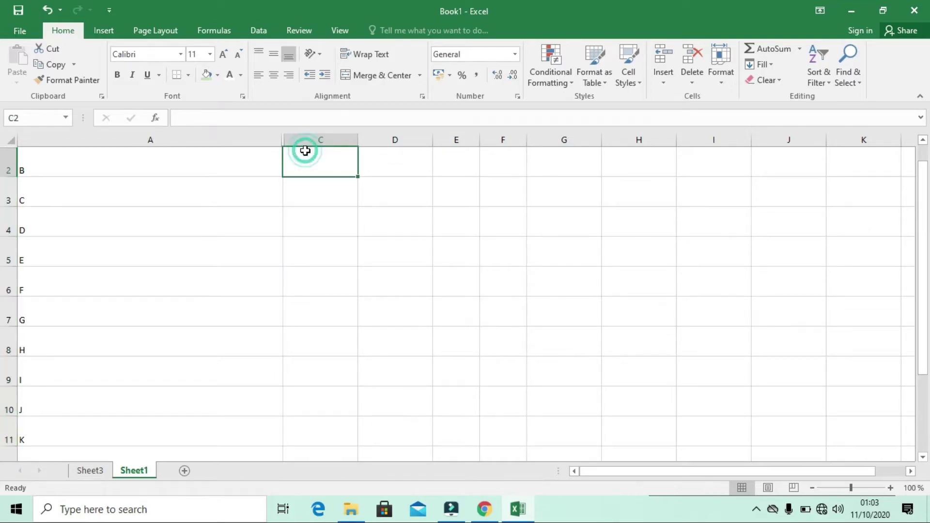
double_click(282, 141)
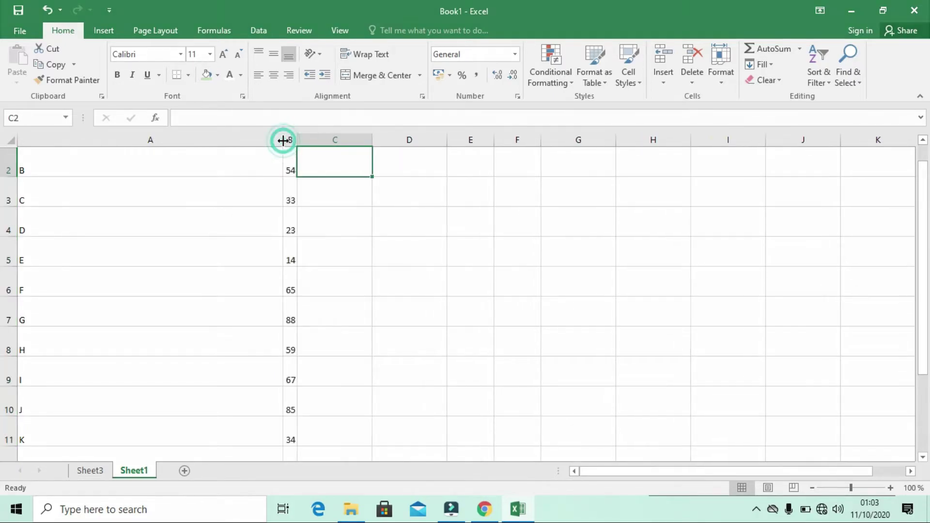
double_click(283, 141)
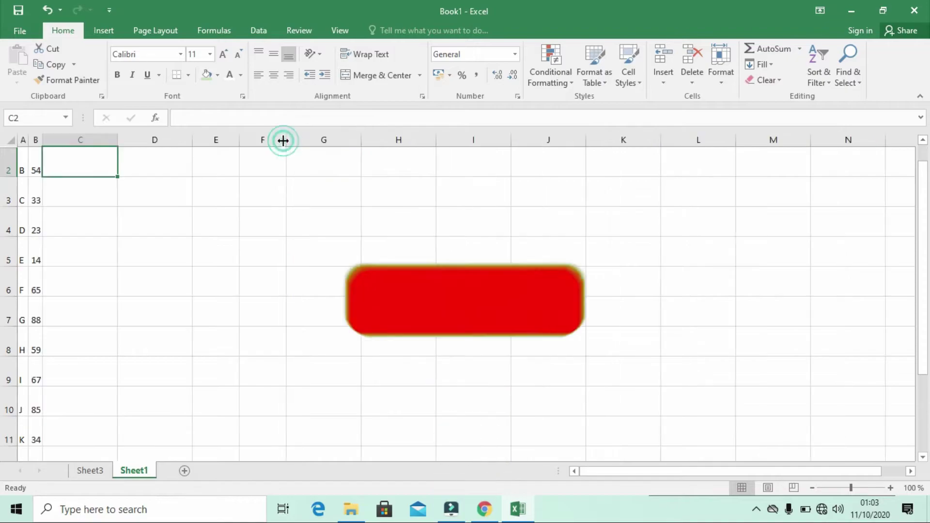
Select column B and hide the whole Sheet1 worksheet.
left_click(34, 140)
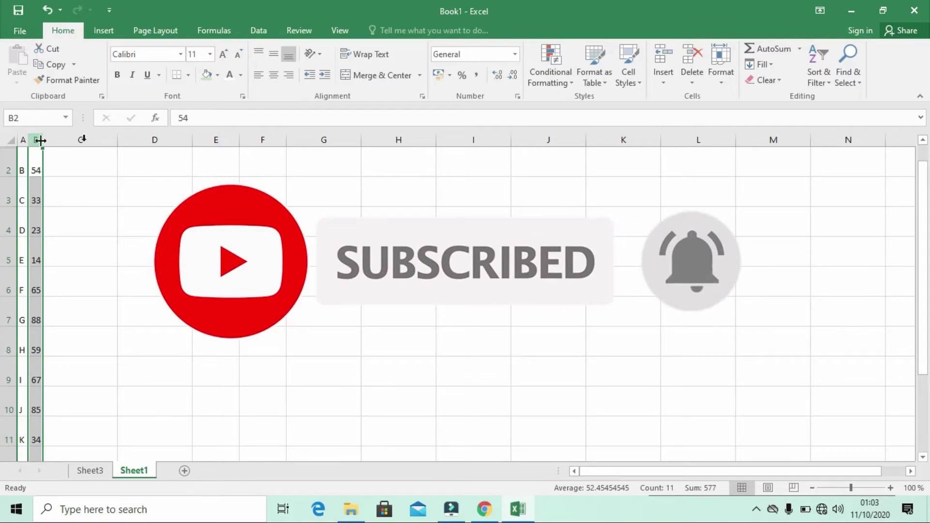
left_click(725, 83)
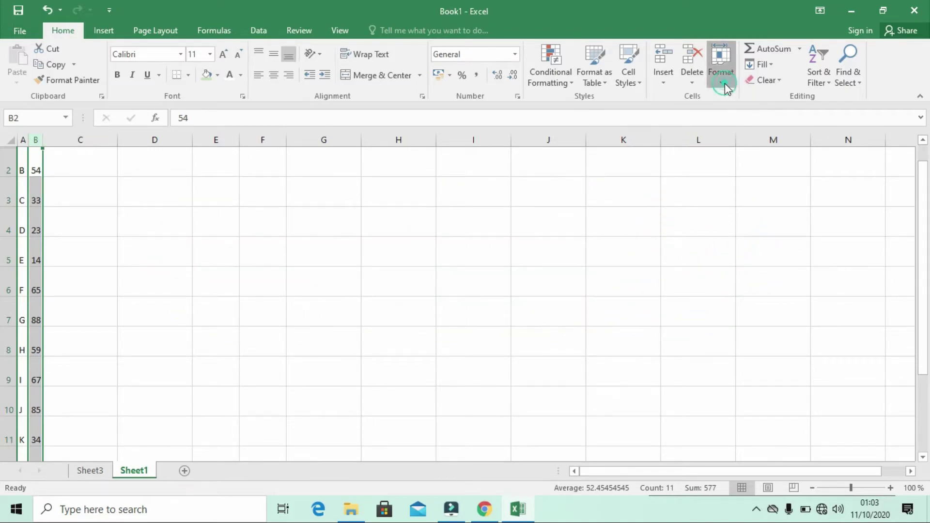
mouse_move(768, 212)
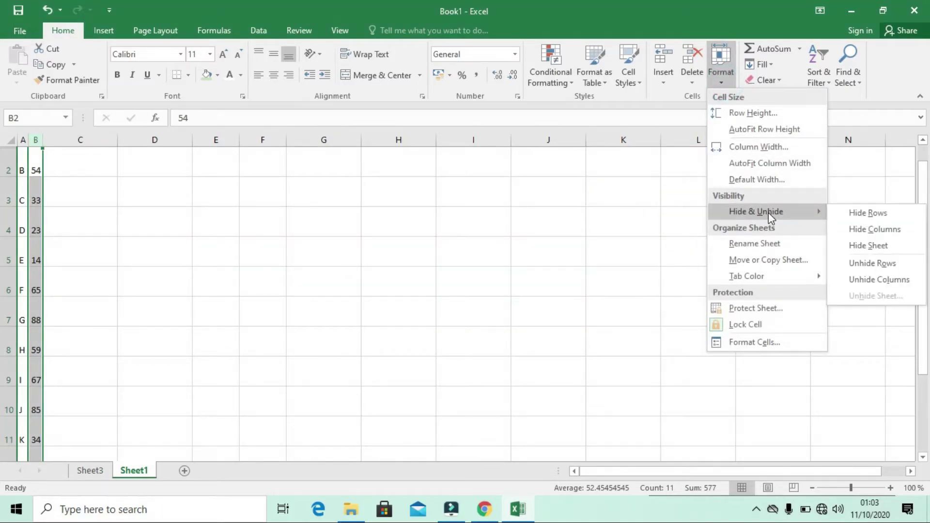
left_click(865, 243)
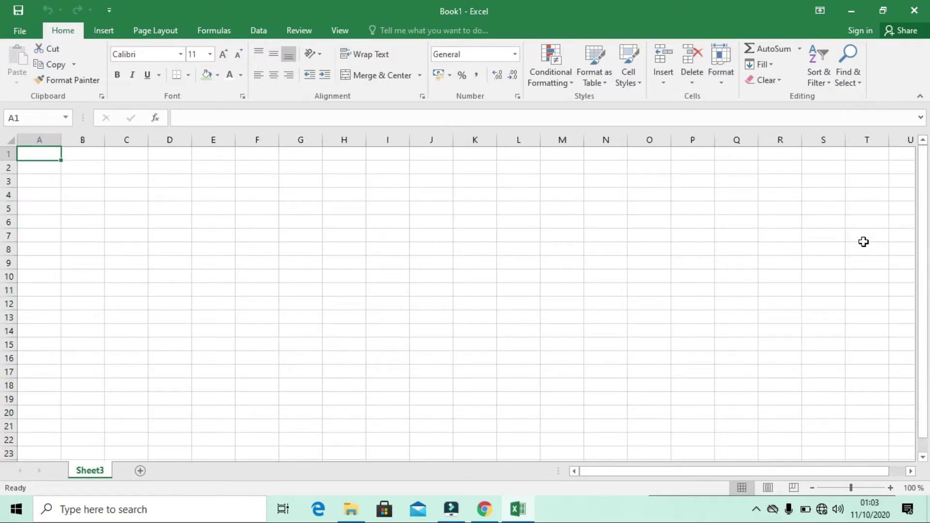
Try the Unhide Rows command on Sheet3.
left_click(726, 77)
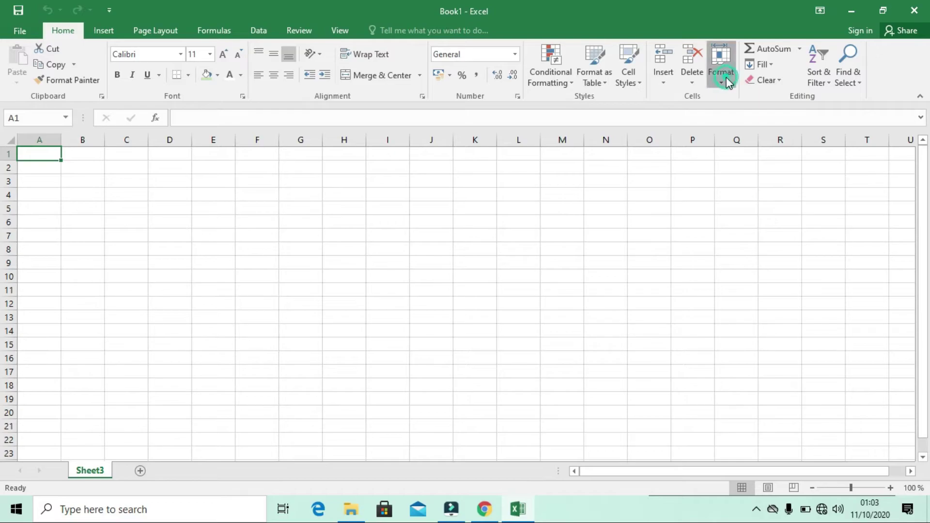
left_click(803, 209)
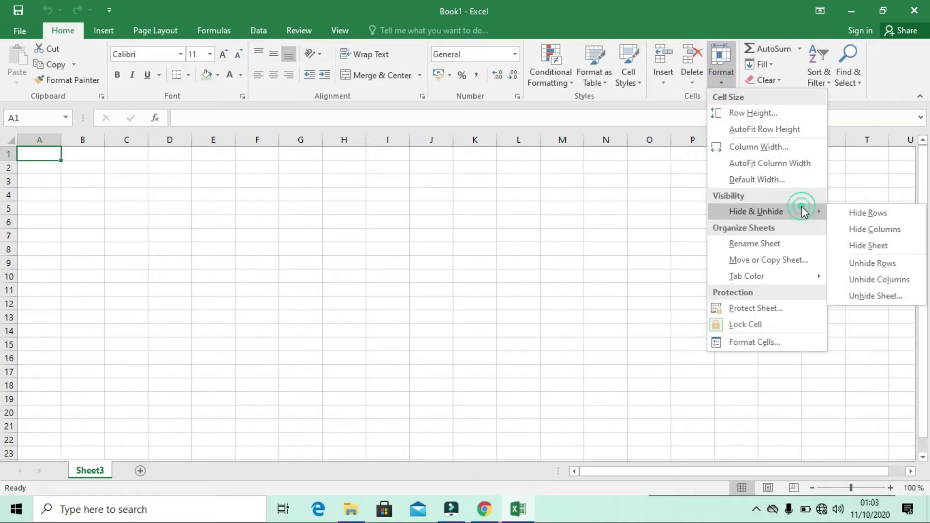
left_click(861, 262)
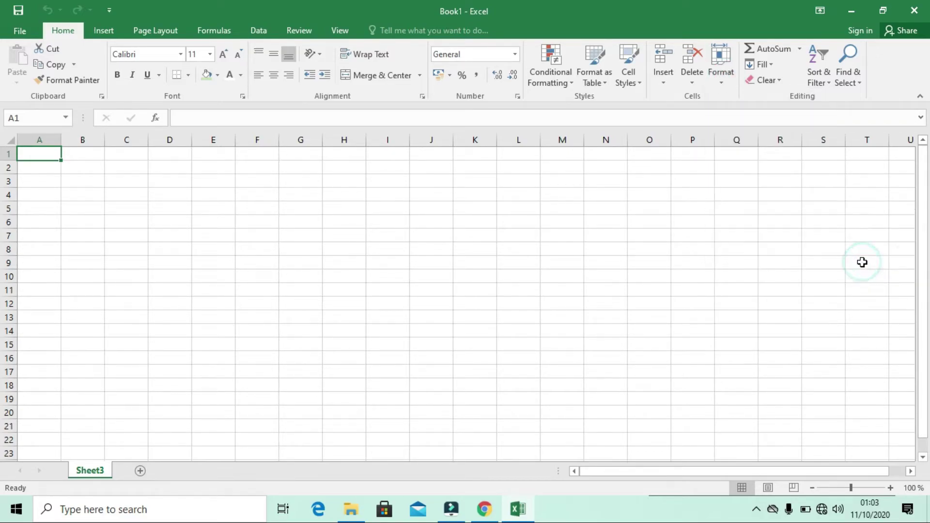
Unhide the worksheet Sheet1.
left_click(722, 82)
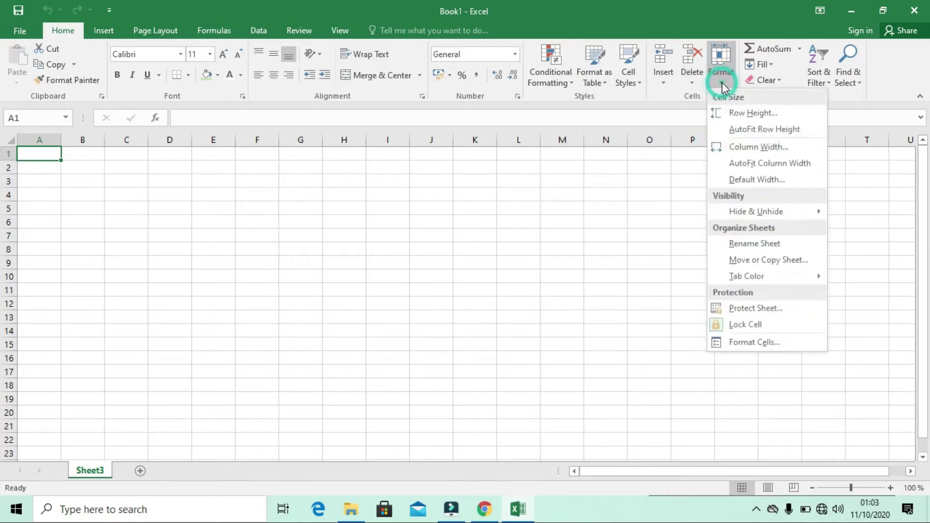
mouse_move(806, 217)
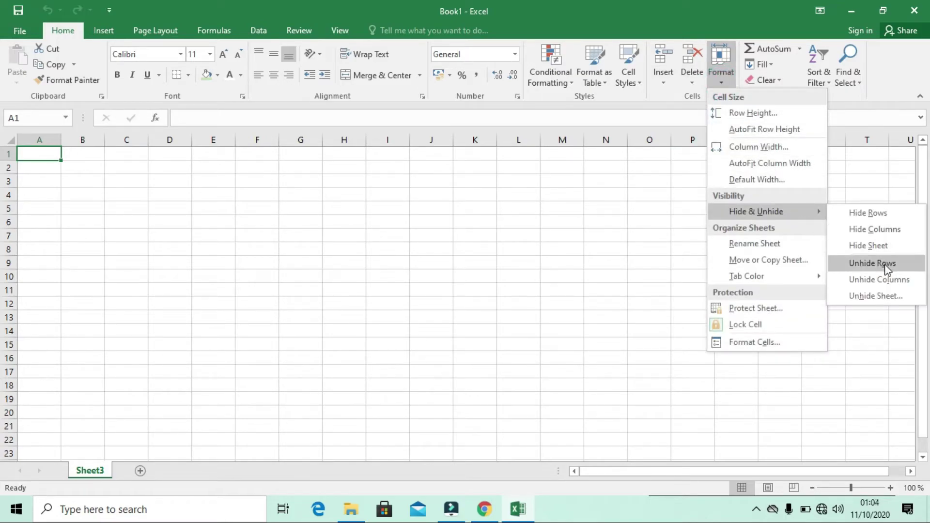
left_click(893, 297)
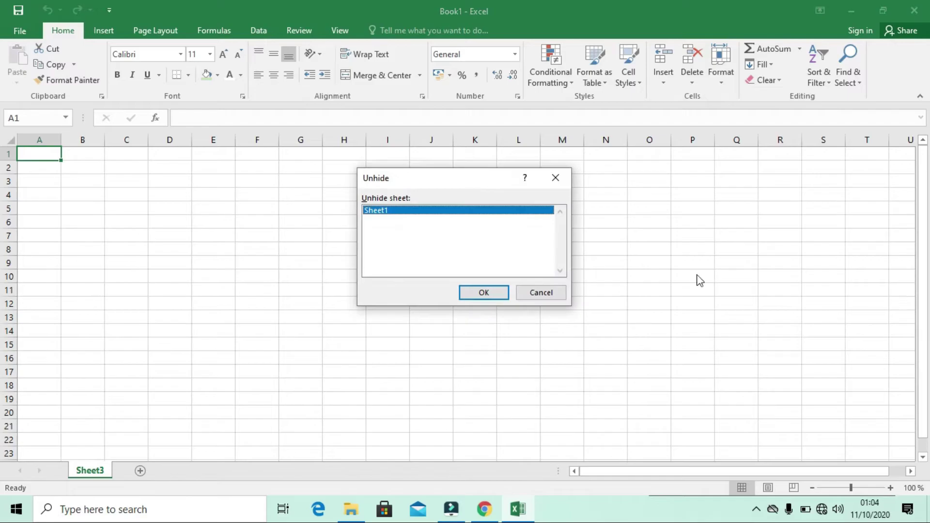
left_click(484, 292)
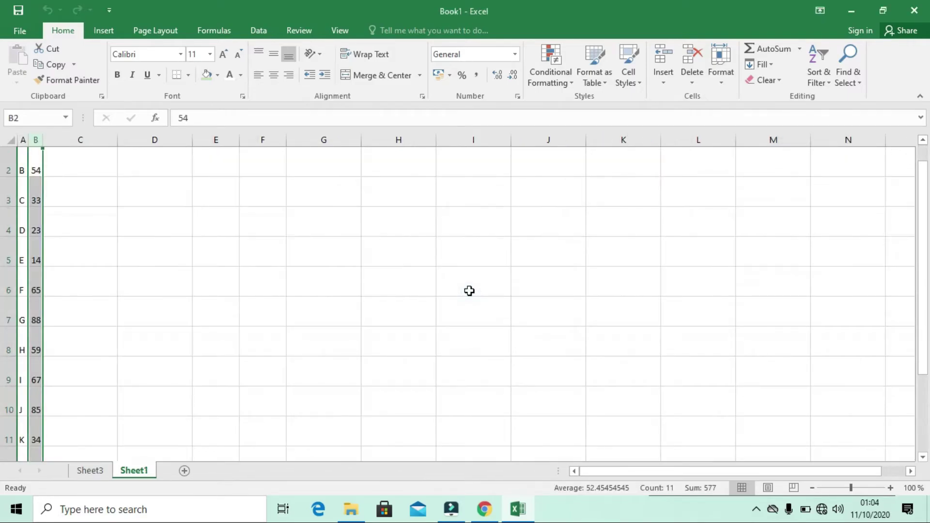
Unhide row 1 of Sheet1 and apply Unhide Columns with column B still selected.
left_click(728, 82)
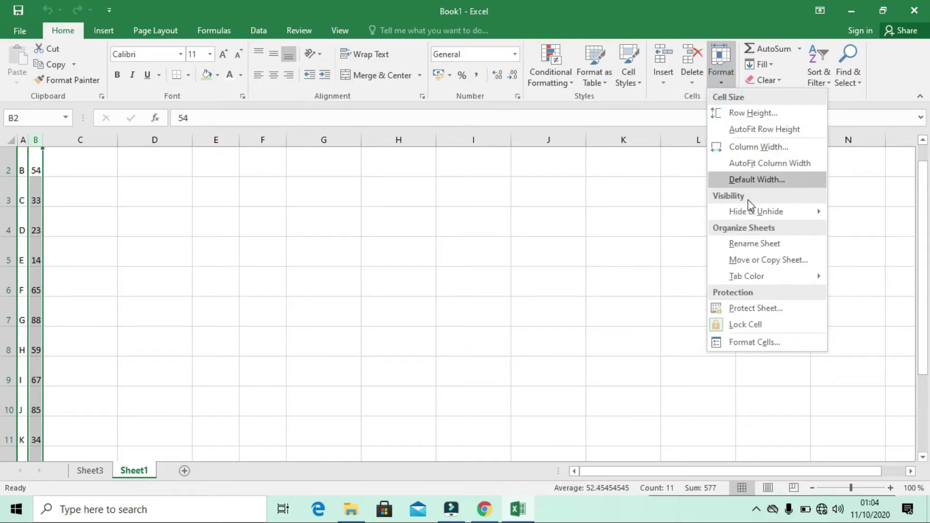
mouse_move(754, 210)
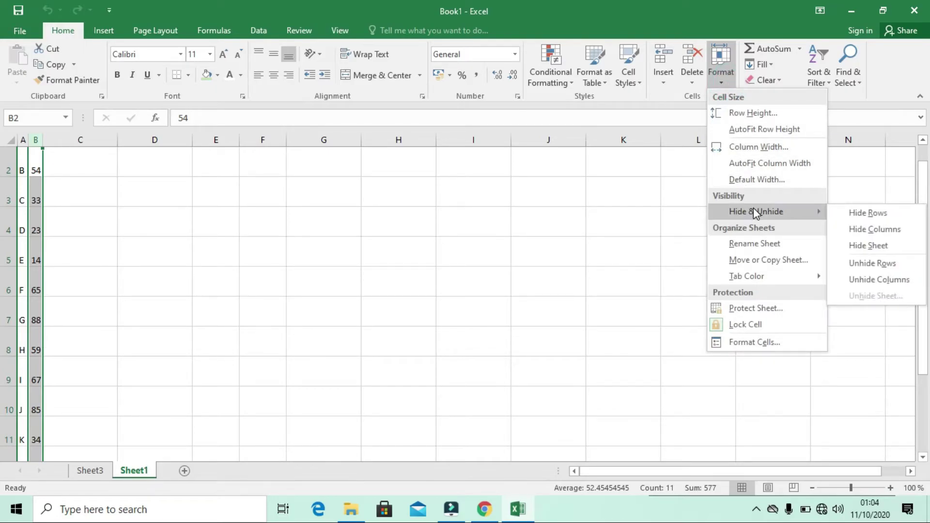
left_click(865, 268)
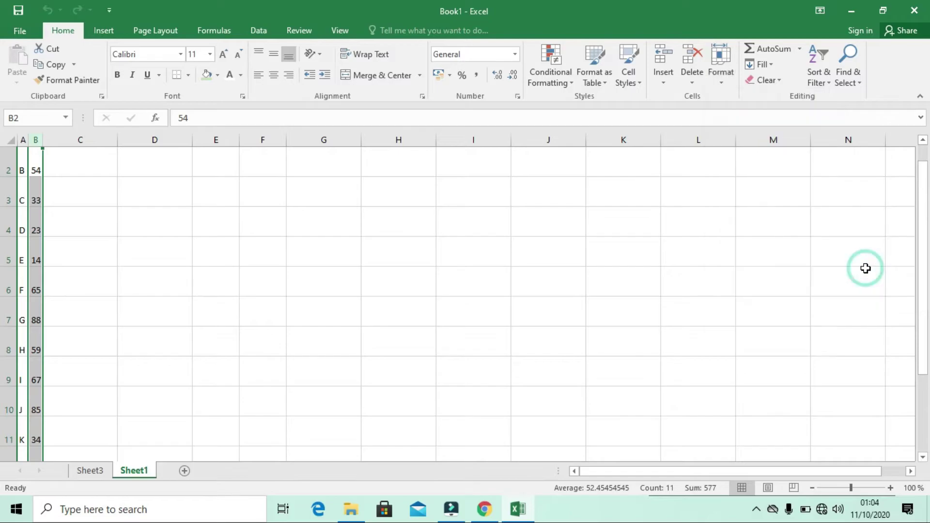
left_click(722, 83)
mouse_move(793, 211)
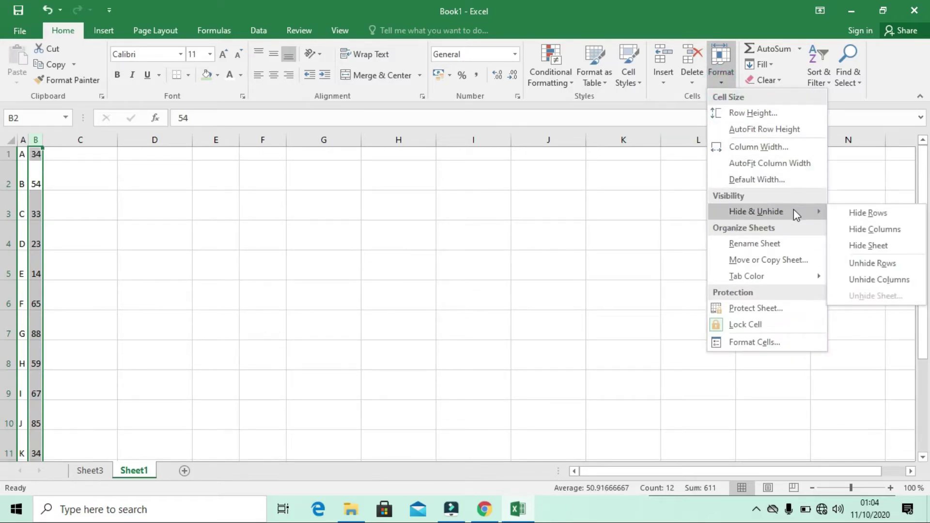
left_click(901, 284)
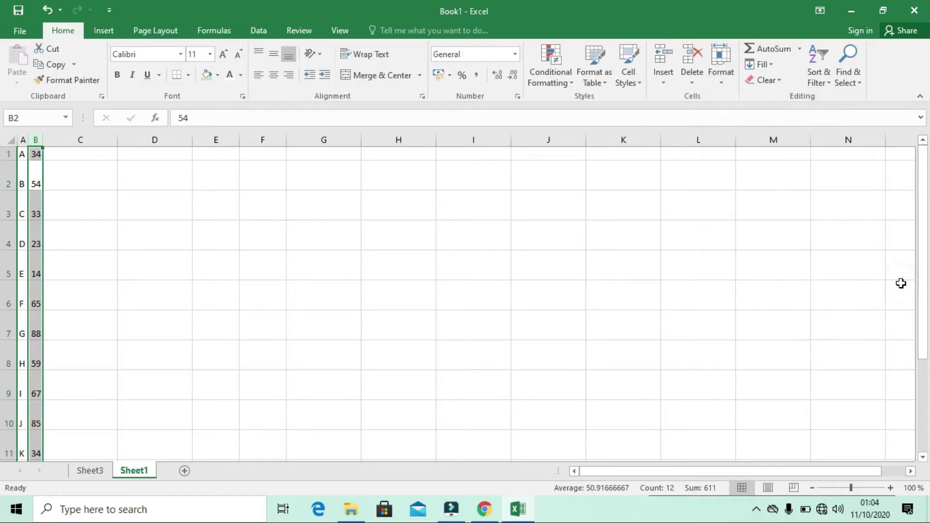
Rename the worksheet Sheet1 as g2 and confirm the new name.
left_click(728, 87)
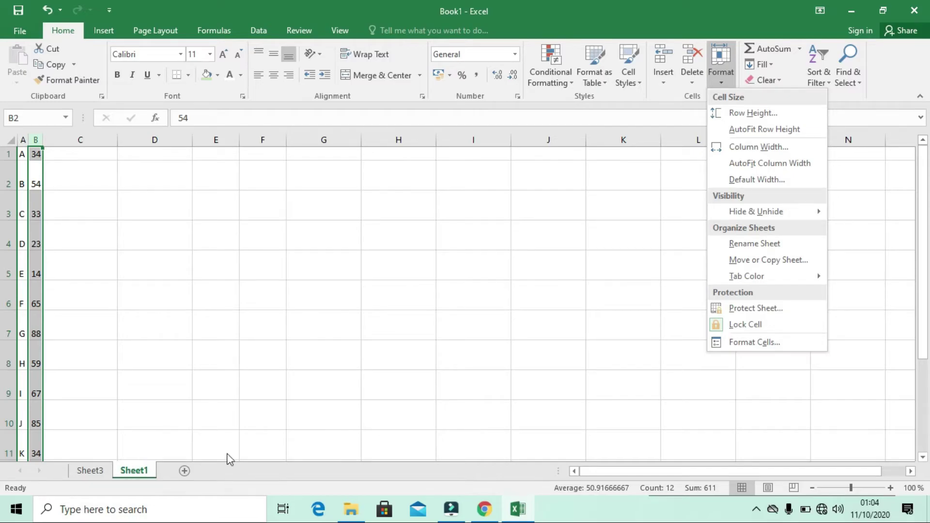
left_click(772, 244)
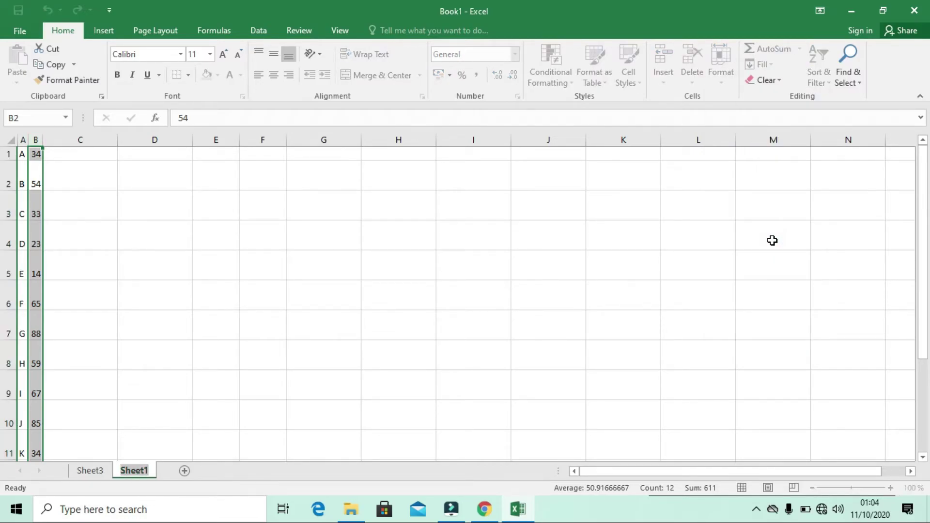
type("g2")
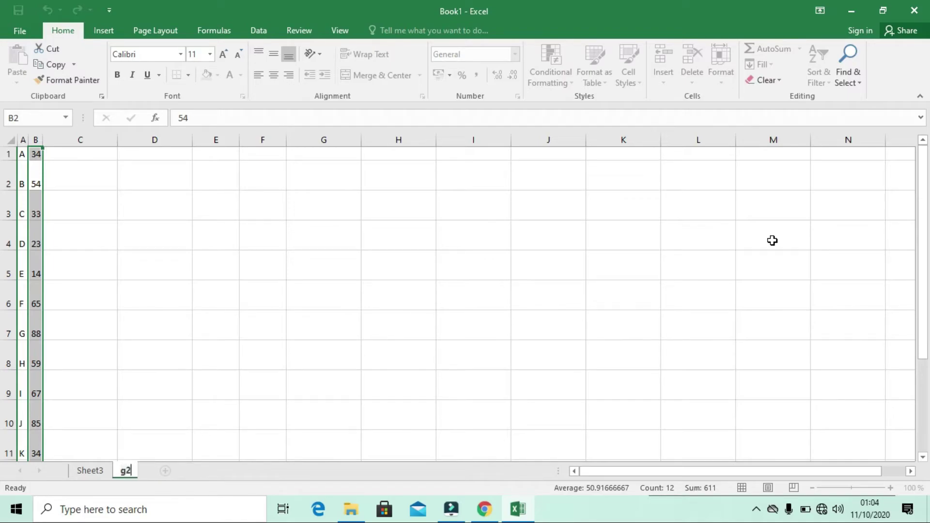
left_click(565, 255)
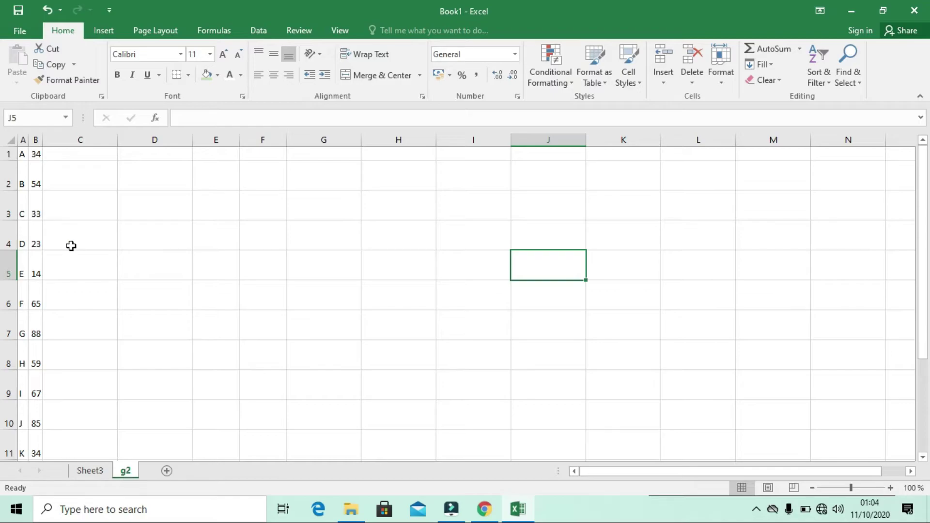
Widen column B and column A of the g2 sheet by resizing their header borders.
left_click_drag(40, 139, 54, 140)
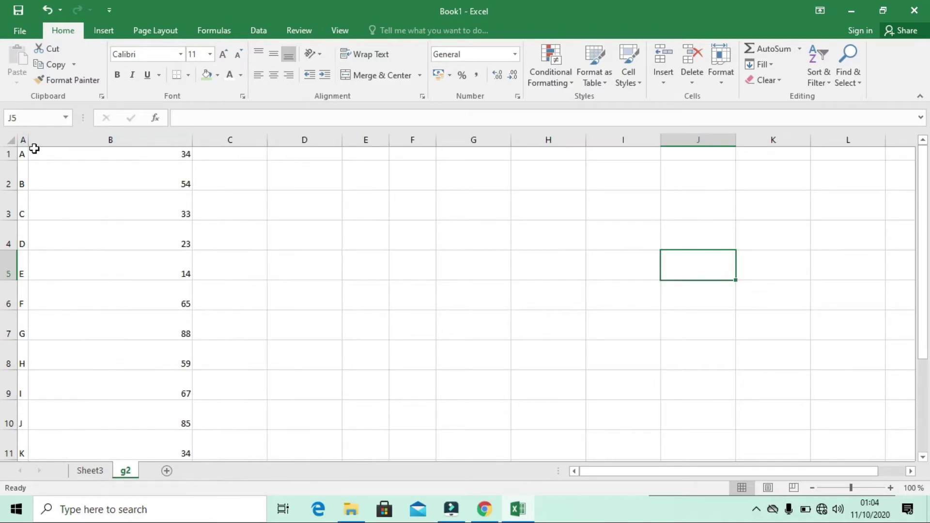
left_click_drag(28, 141, 145, 155)
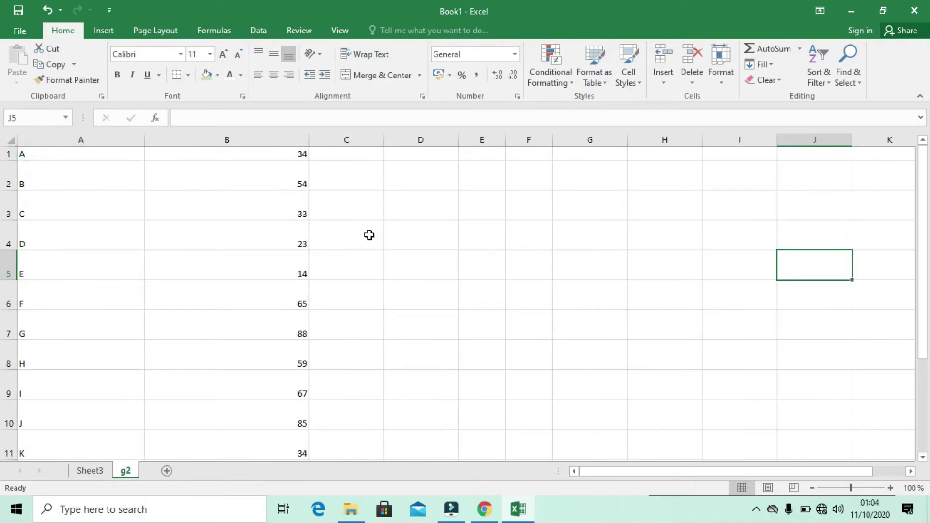
Create a copy of the g2 worksheet before Sheet3 in Book1 and compare the copy with the original.
left_click(729, 86)
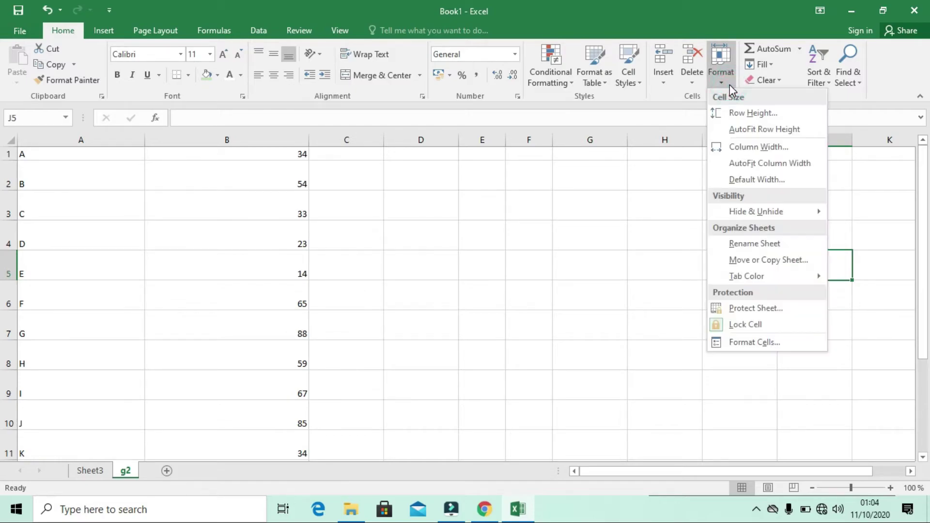
left_click(774, 261)
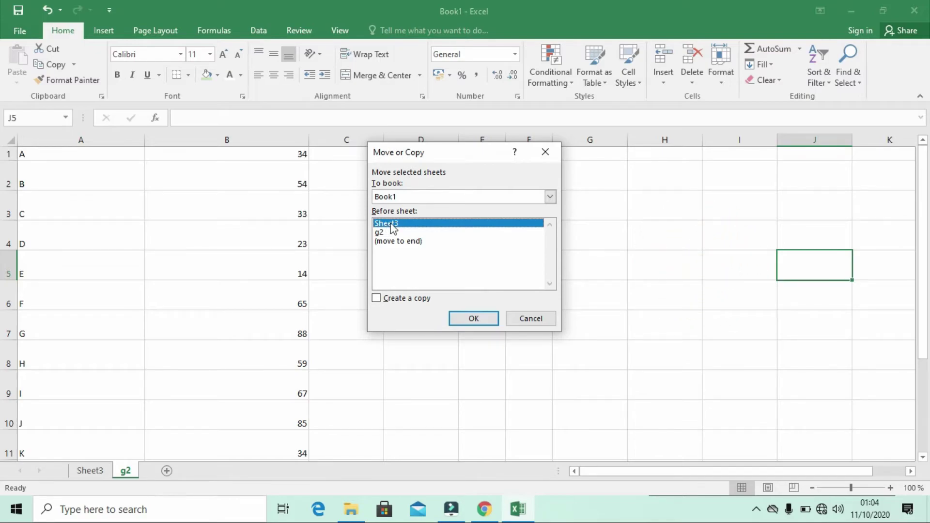
left_click(399, 299)
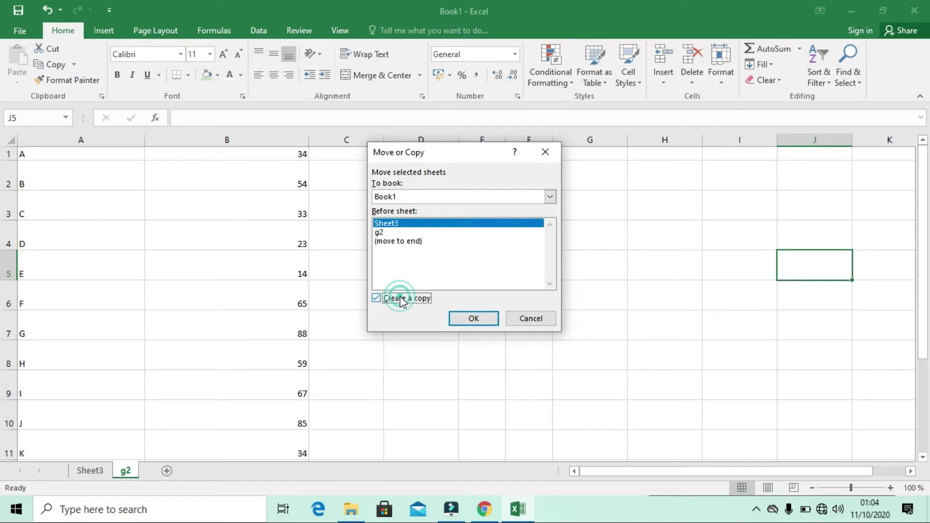
left_click(475, 320)
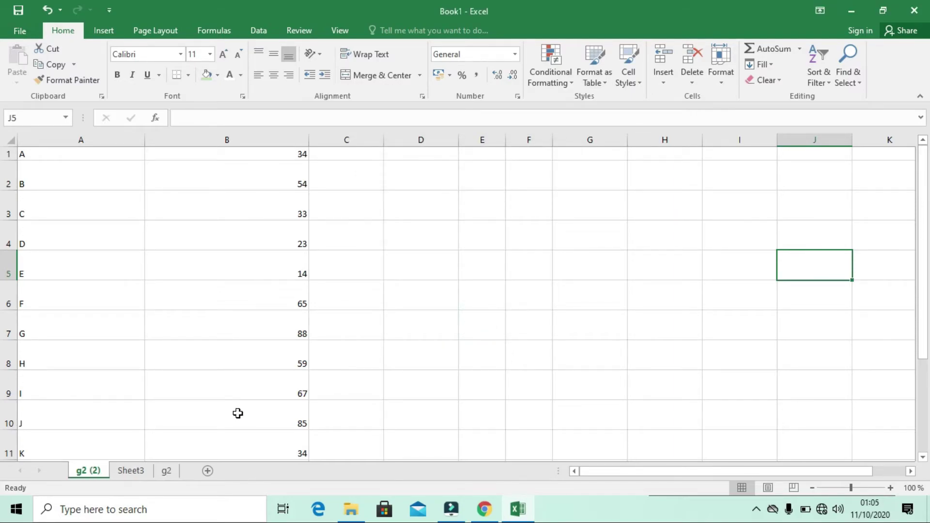
left_click(170, 472)
left_click(88, 474)
Set the tab color of the g2 (2) sheet to the darkest gold theme shade.
left_click(716, 79)
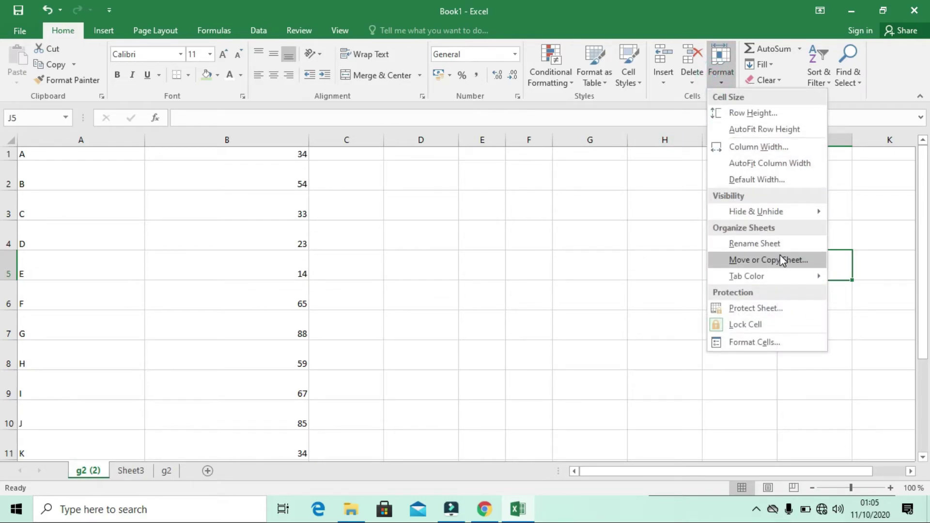
mouse_move(775, 274)
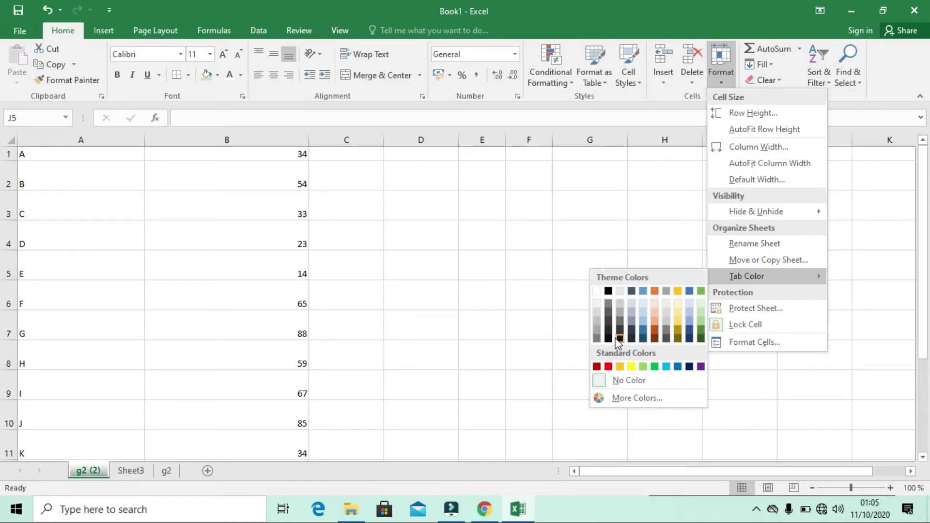
left_click(678, 336)
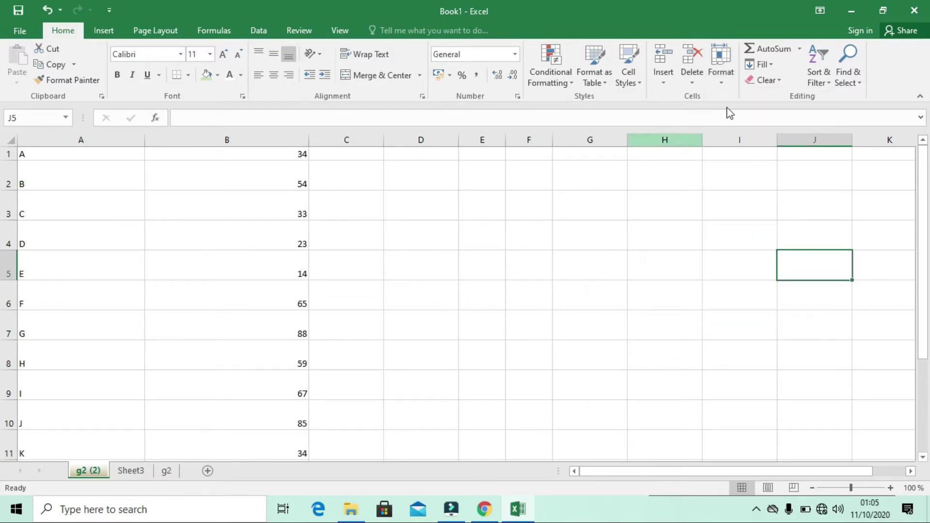
Protect the g2 (2) sheet with a password, disallowing selection of locked and unlocked cells, and re-enter the password to confirm.
left_click(732, 83)
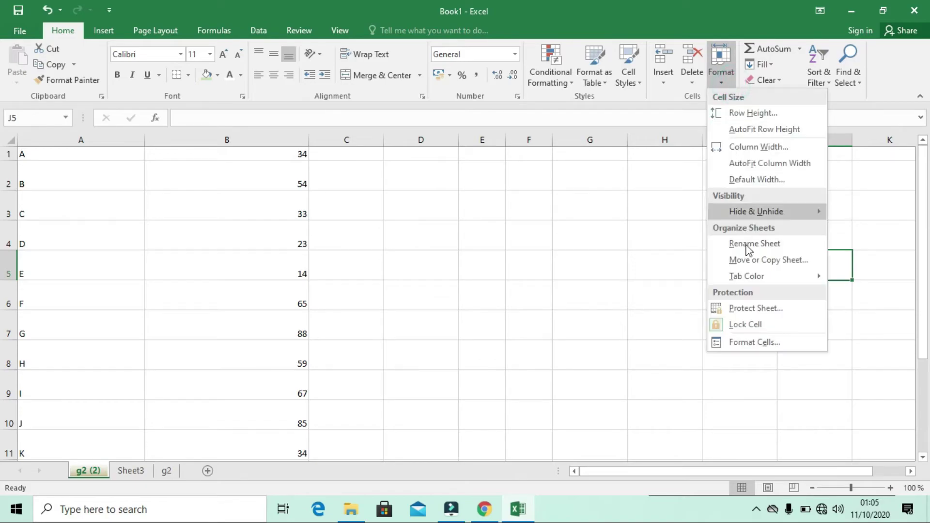
left_click(754, 306)
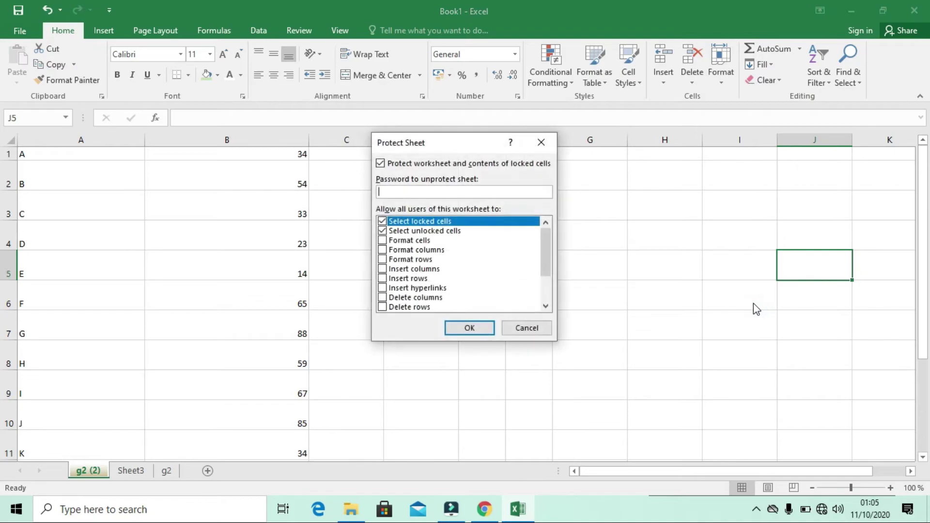
left_click(382, 222)
left_click(382, 231)
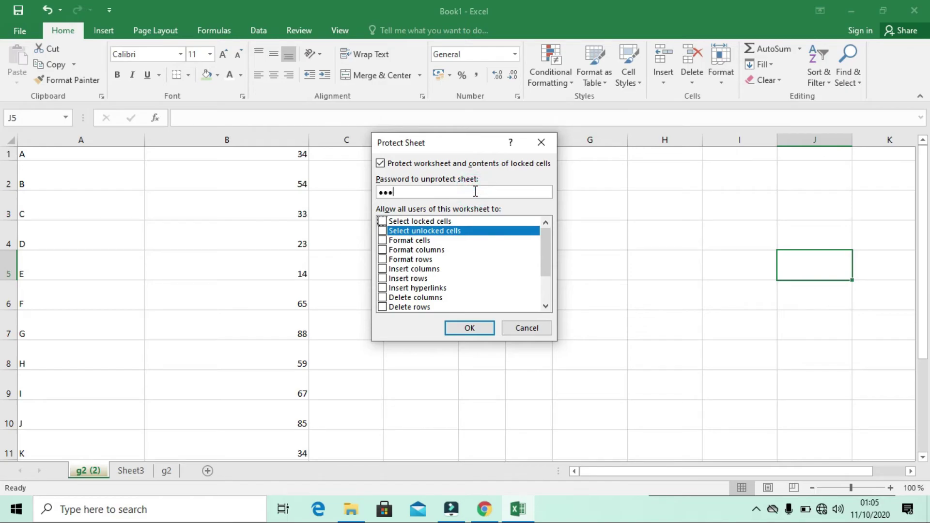
left_click(468, 329)
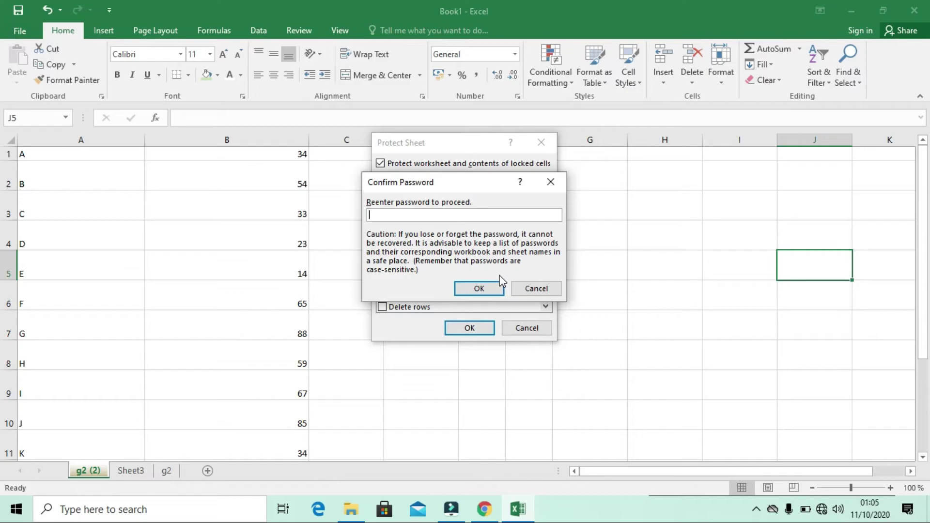
left_click(478, 289)
Test the protection of g2 (2) by trying to select and edit cells such as B3 and B6.
left_click(331, 222)
double_click(286, 206)
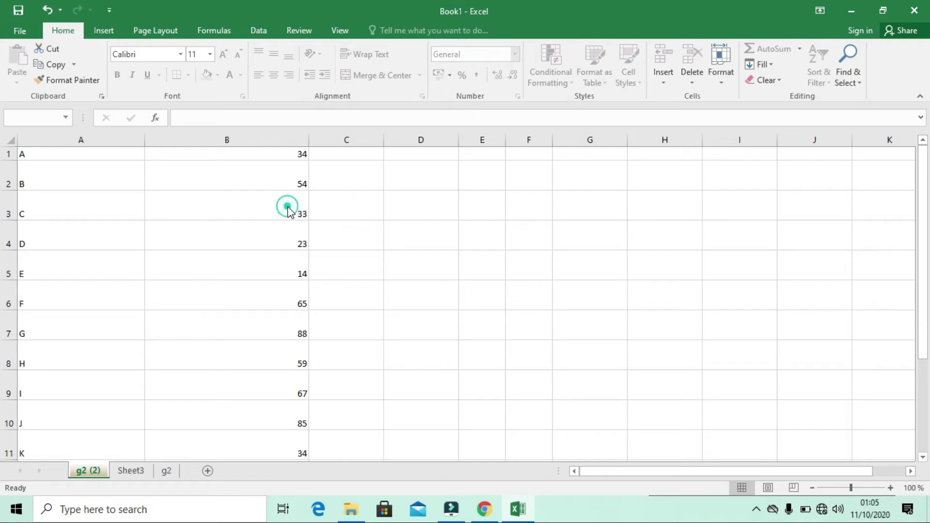
left_click(471, 293)
left_click(384, 251)
left_click(307, 224)
left_click(282, 211)
left_click(228, 157)
left_click(121, 240)
double_click(250, 307)
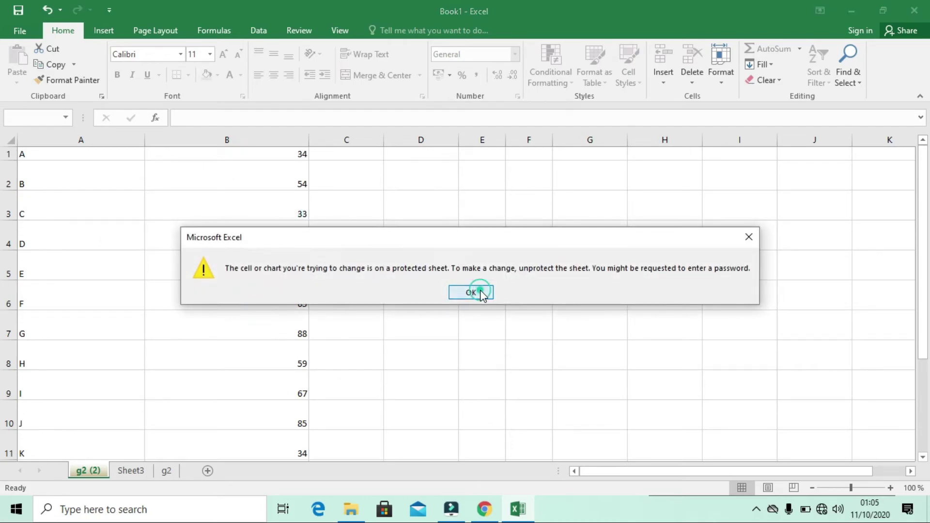
left_click(481, 293)
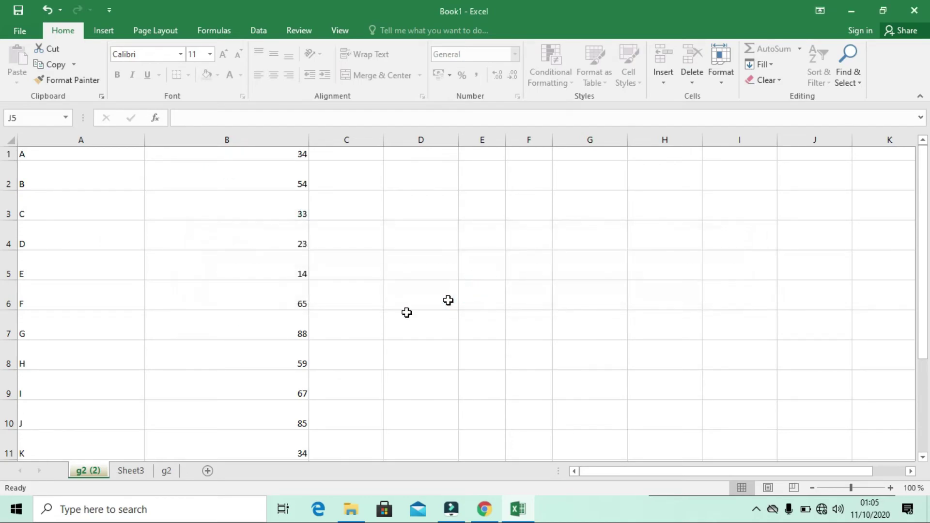
scroll(274, 347, "down", 3)
left_click(273, 347)
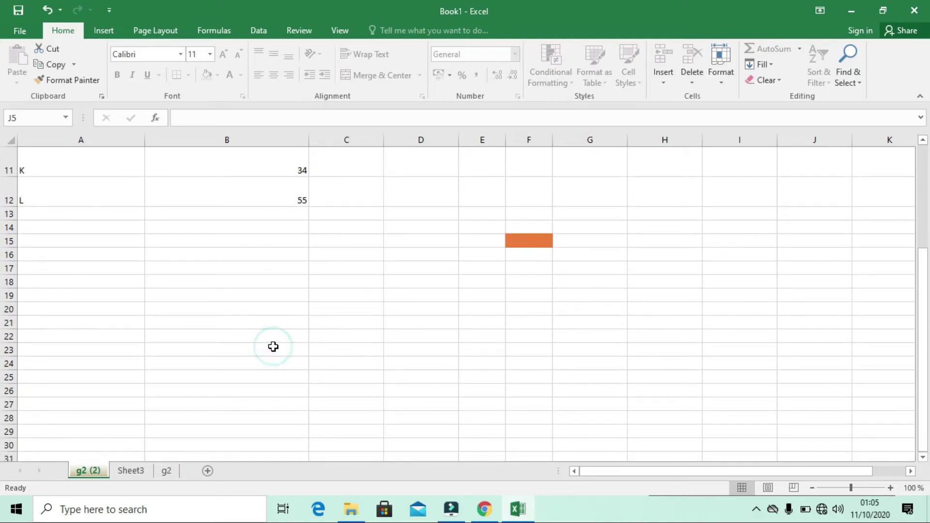
scroll(272, 349, "up", 2)
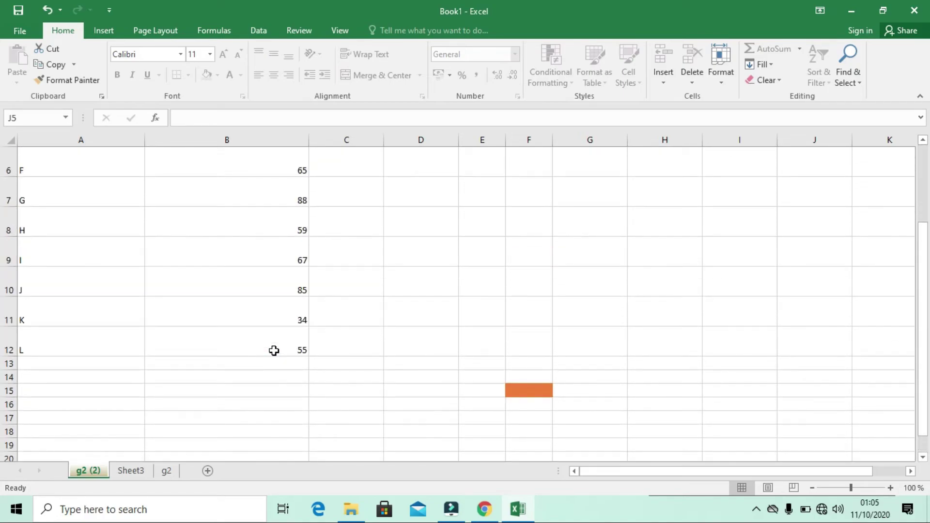
Try to unprotect the g2 (2) sheet by entering its password.
left_click(725, 77)
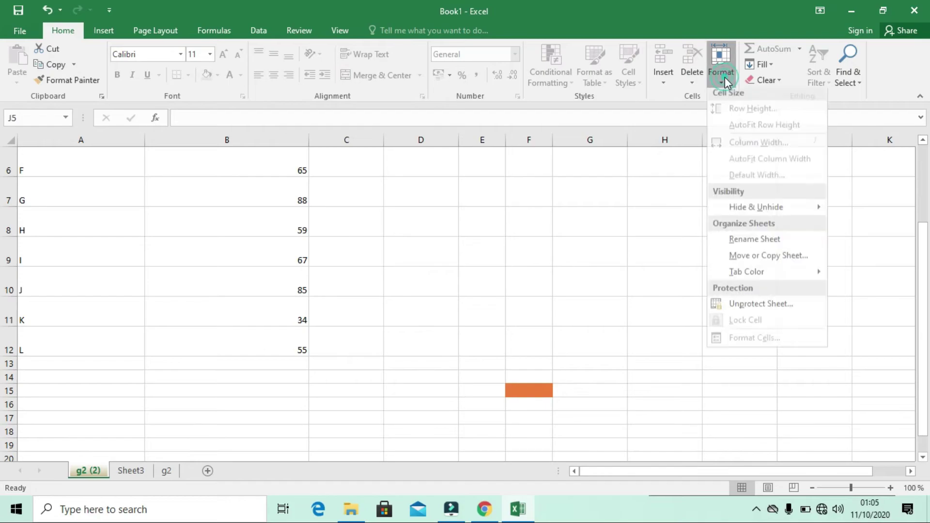
left_click(761, 308)
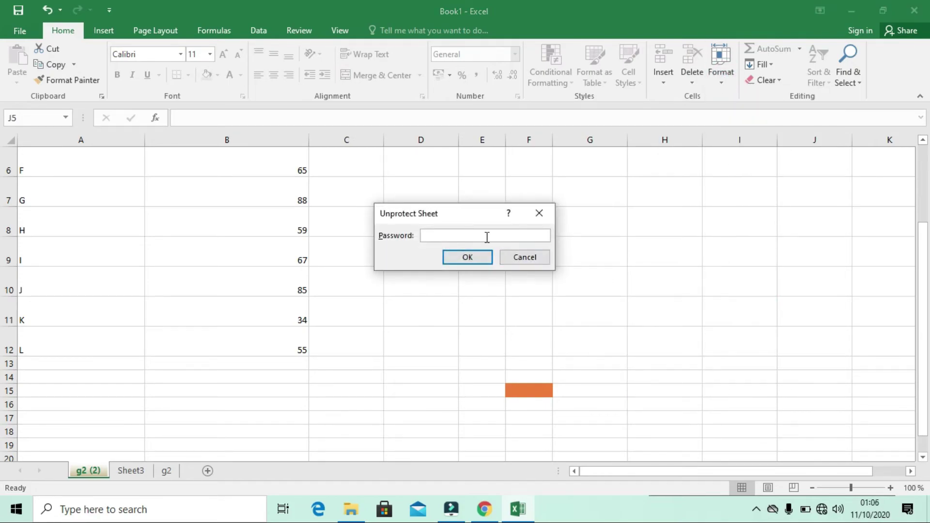
key("Return")
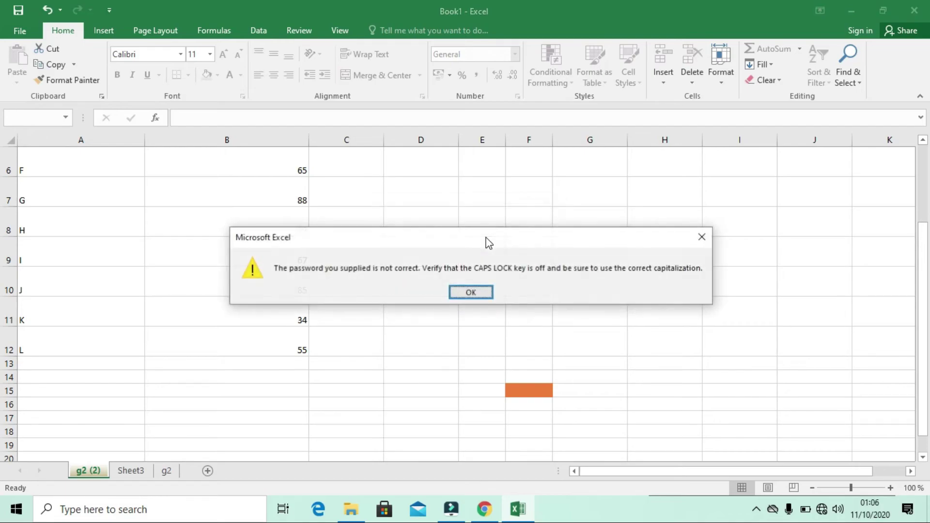
left_click(458, 292)
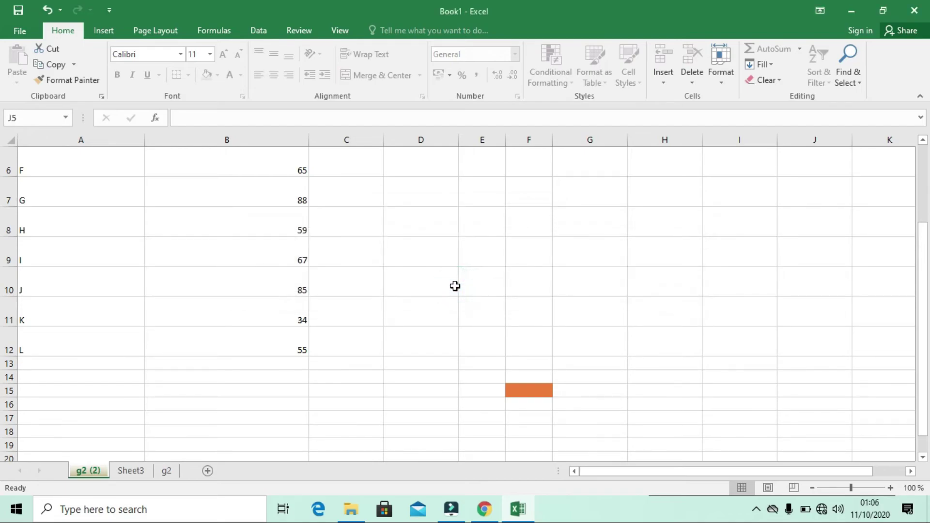
Try to edit cells D10 and B4 on g2 (2) to check whether the sheet is still protected.
double_click(455, 285)
left_click(455, 286)
scroll(484, 283, "up", 1)
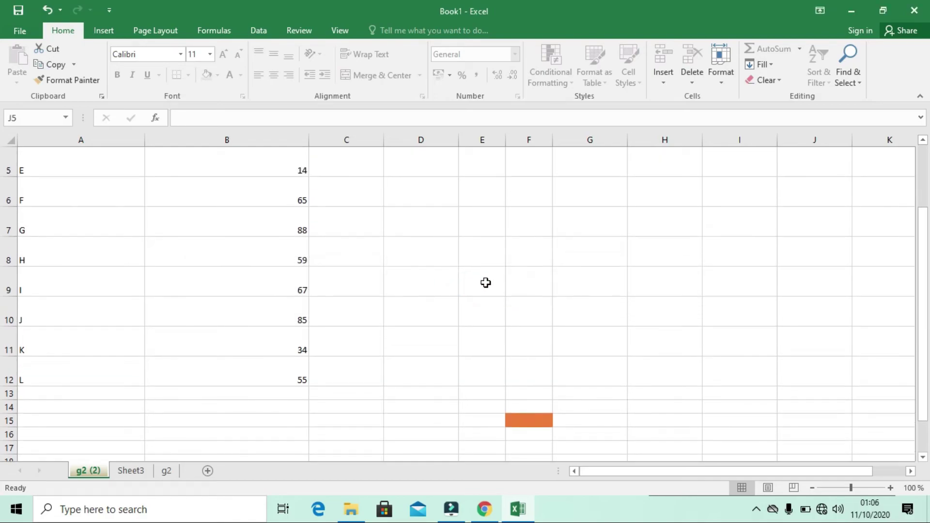
scroll(277, 240, "up", 2)
double_click(278, 241)
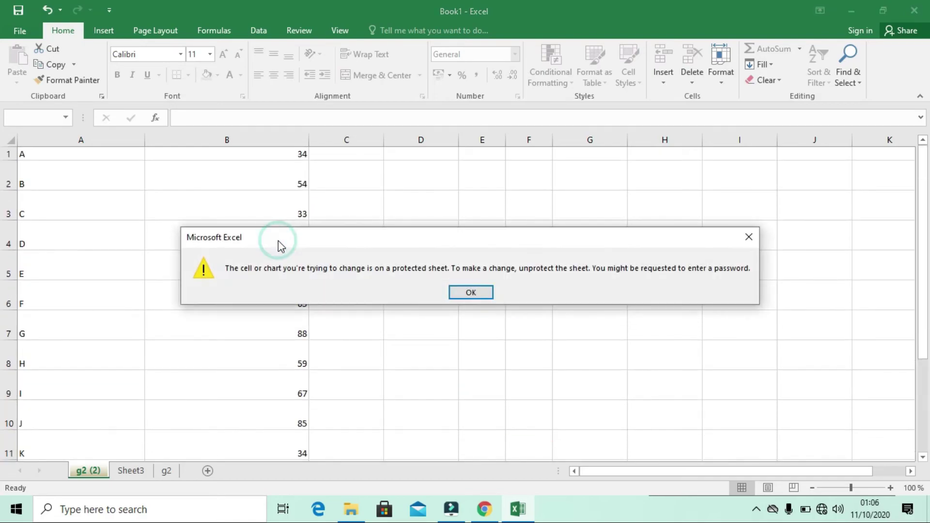
left_click(468, 293)
Try again to unprotect g2 (2), entering the sheet password once more.
left_click(726, 81)
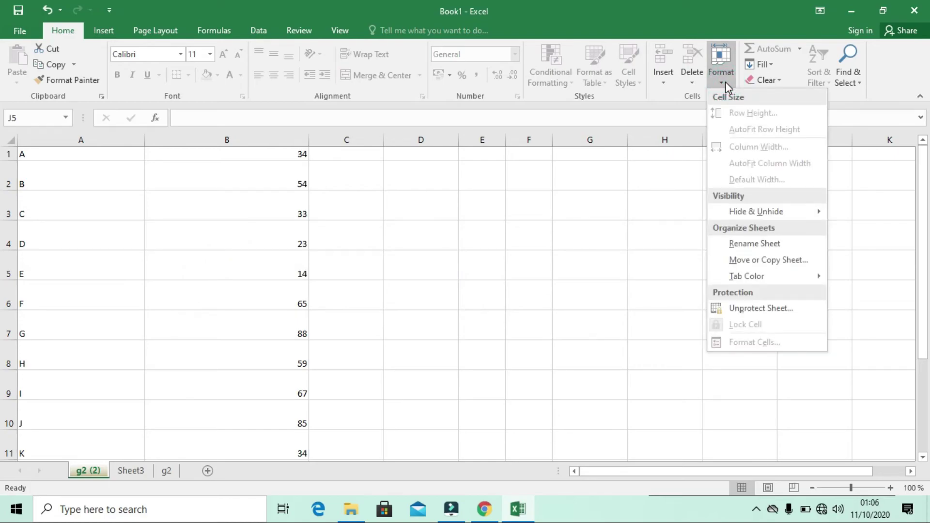
left_click(789, 308)
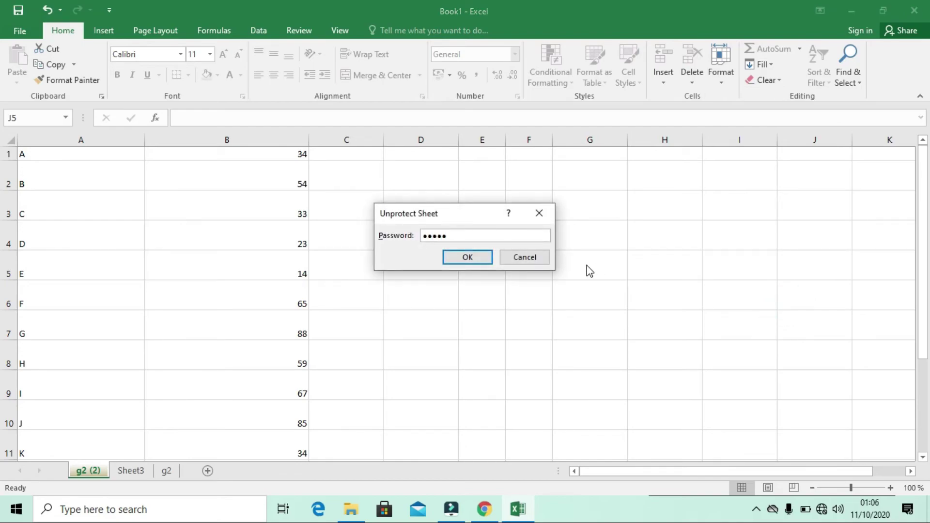
key("Return")
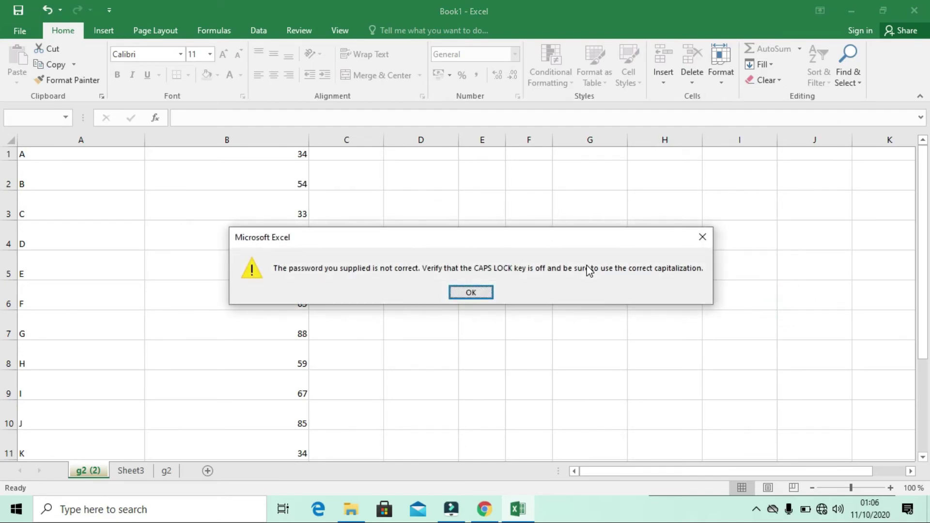
left_click(477, 295)
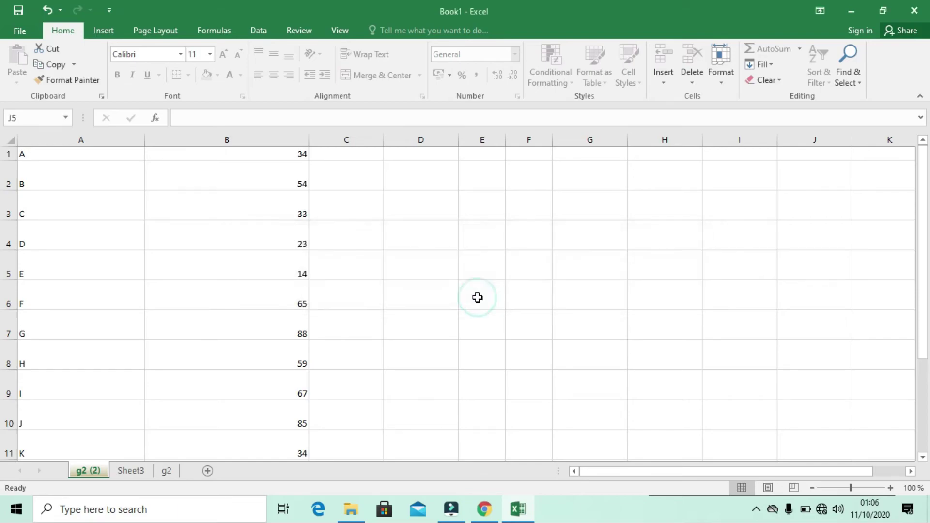
Switch to the original g2 sheet and select cell A7.
left_click(718, 74)
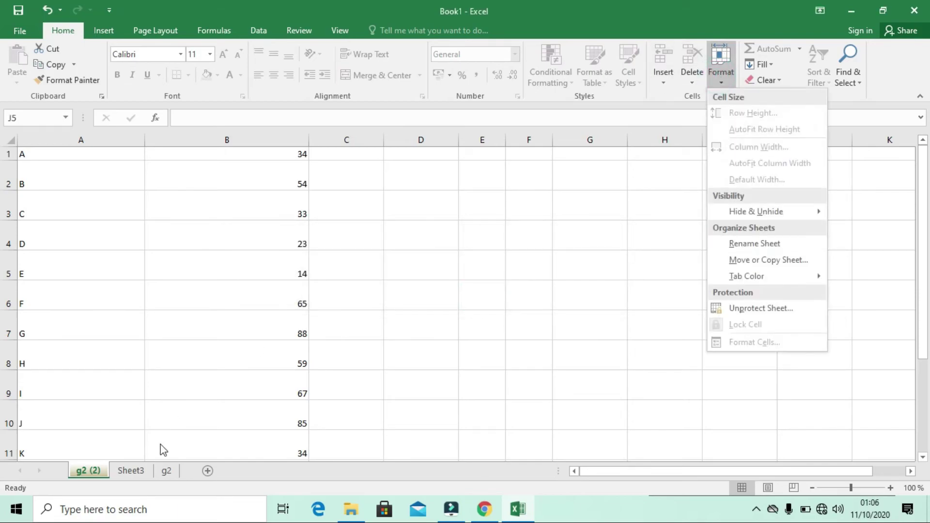
left_click(166, 470)
left_click(166, 471)
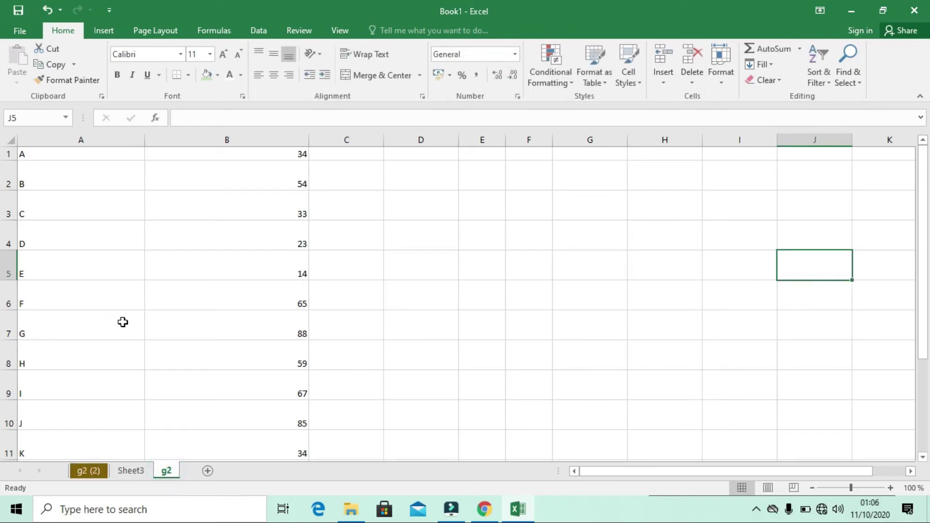
left_click(123, 323)
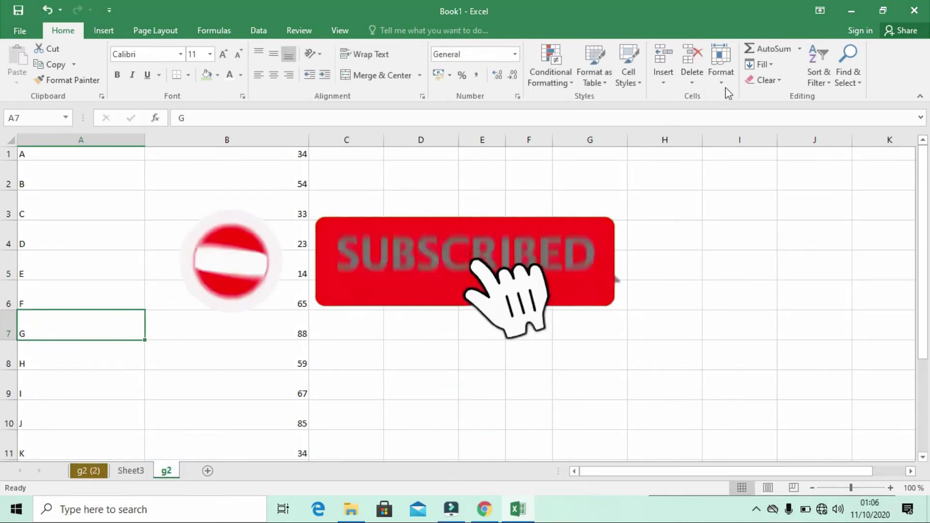
left_click(722, 77)
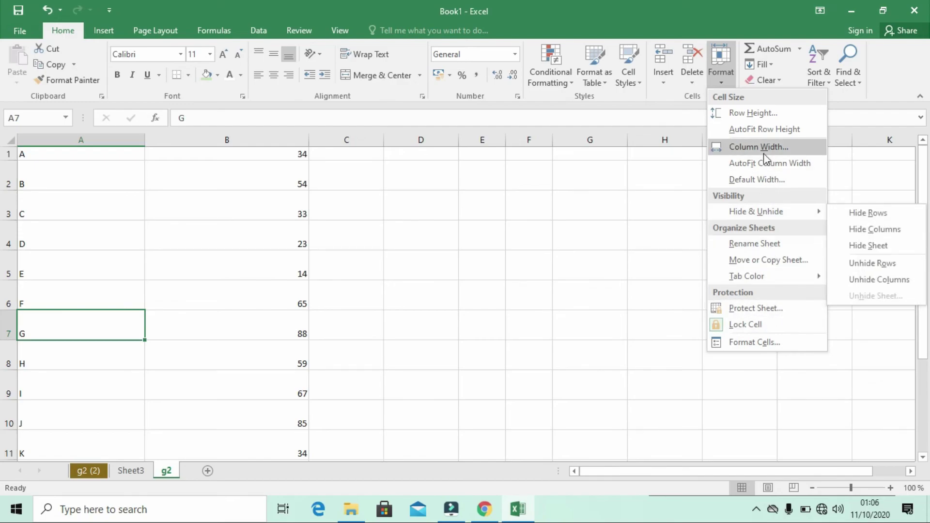
left_click(683, 189)
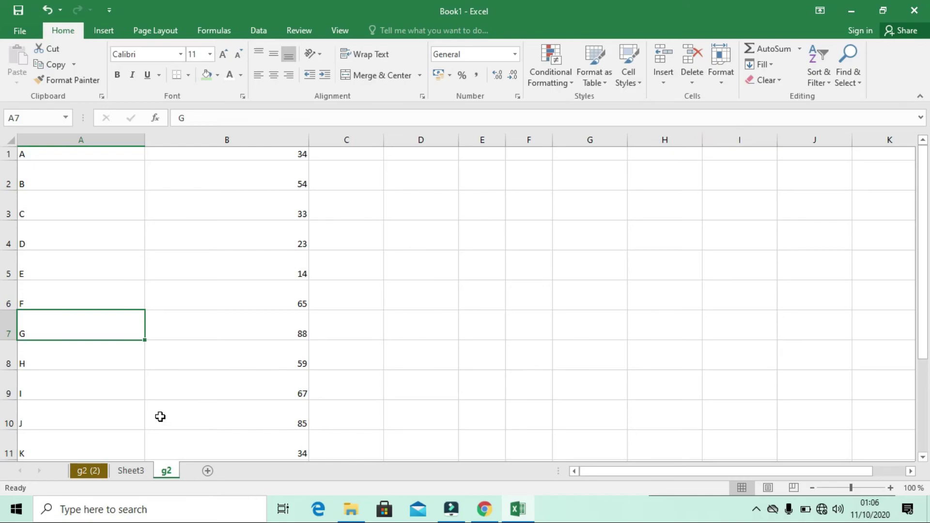
left_click(129, 440)
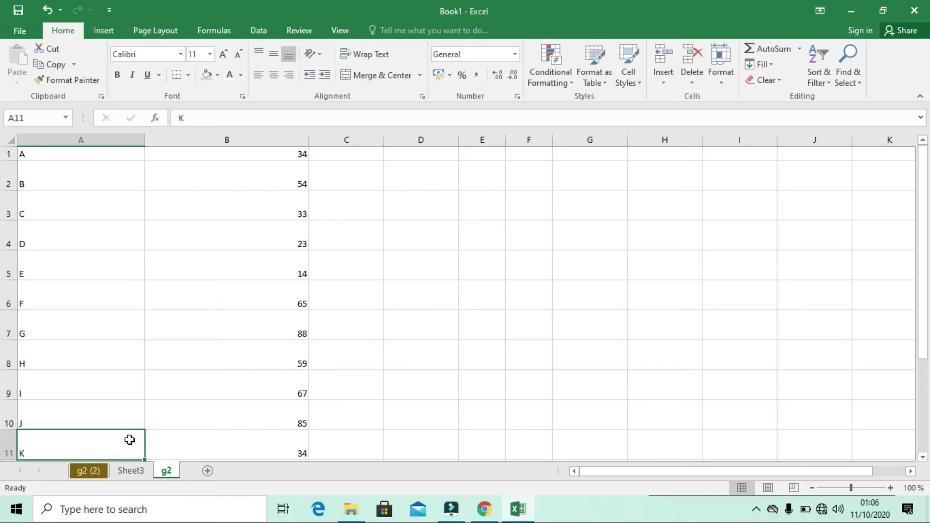
scroll(129, 440, "down", 2)
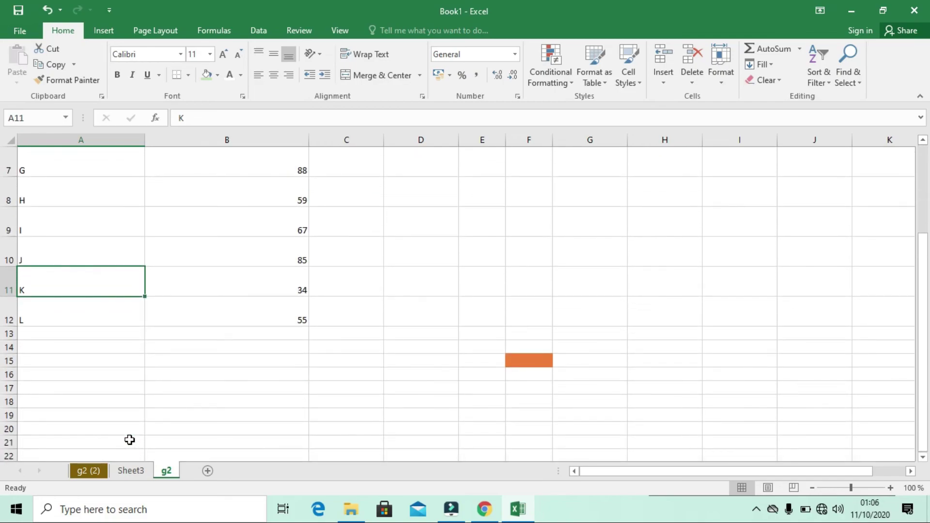
scroll(130, 439, "down", 1)
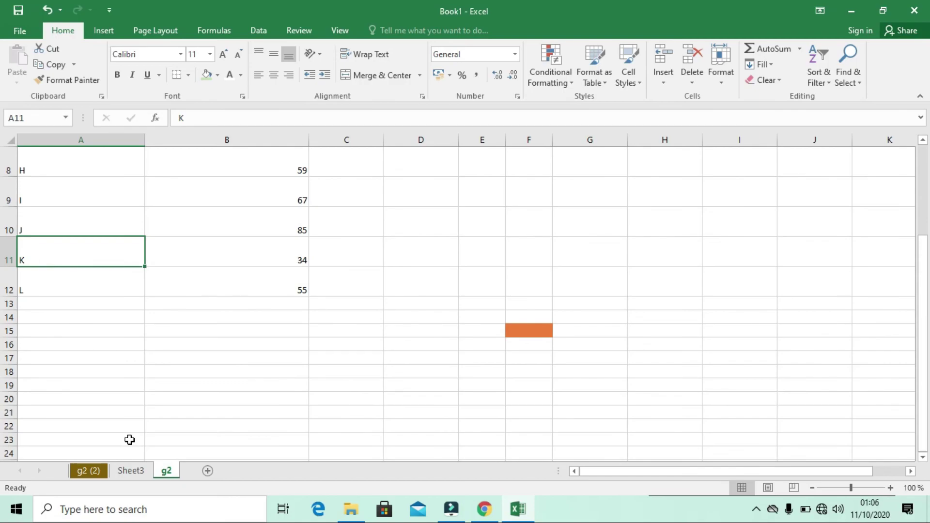
scroll(129, 440, "up", 3)
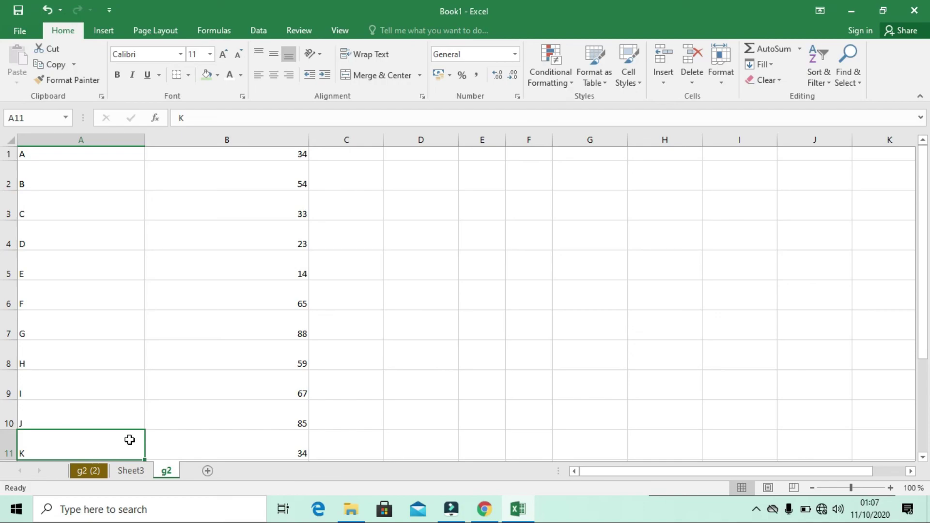
scroll(176, 405, "down", 2)
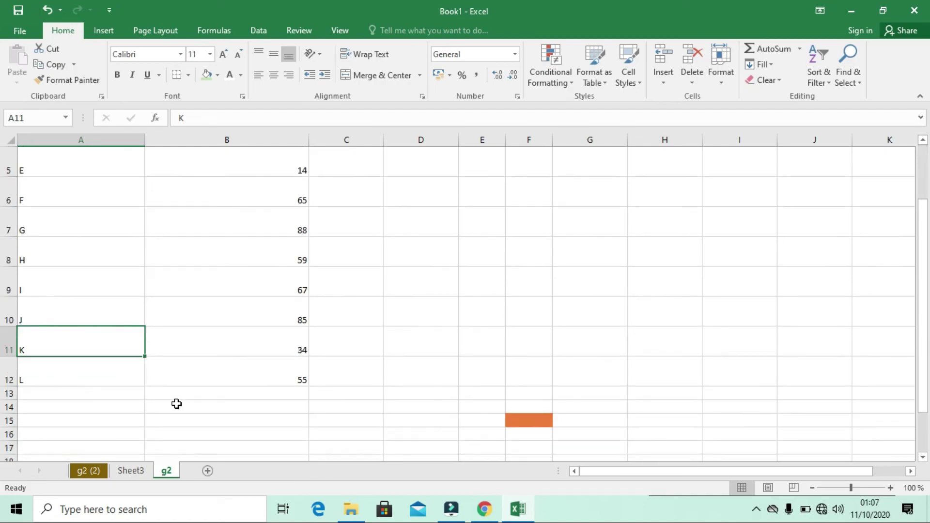
scroll(177, 404, "down", 1)
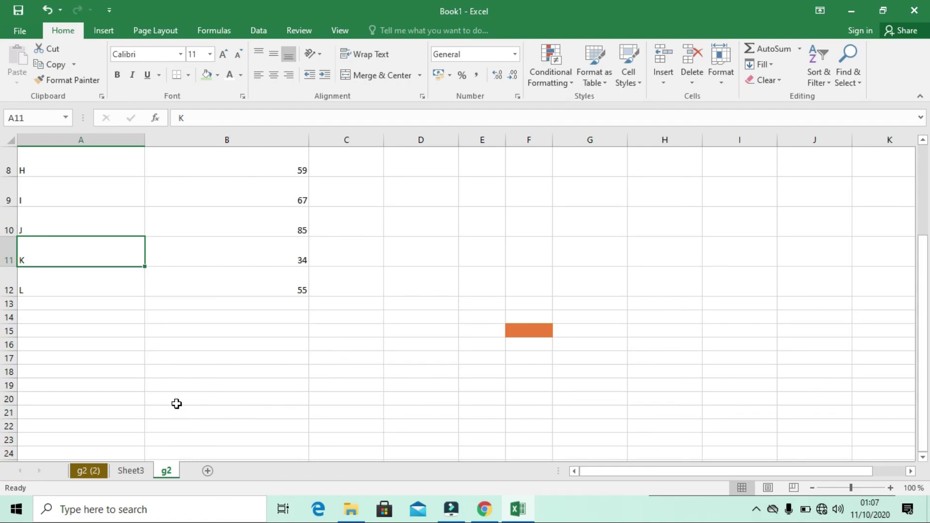
scroll(177, 404, "up", 3)
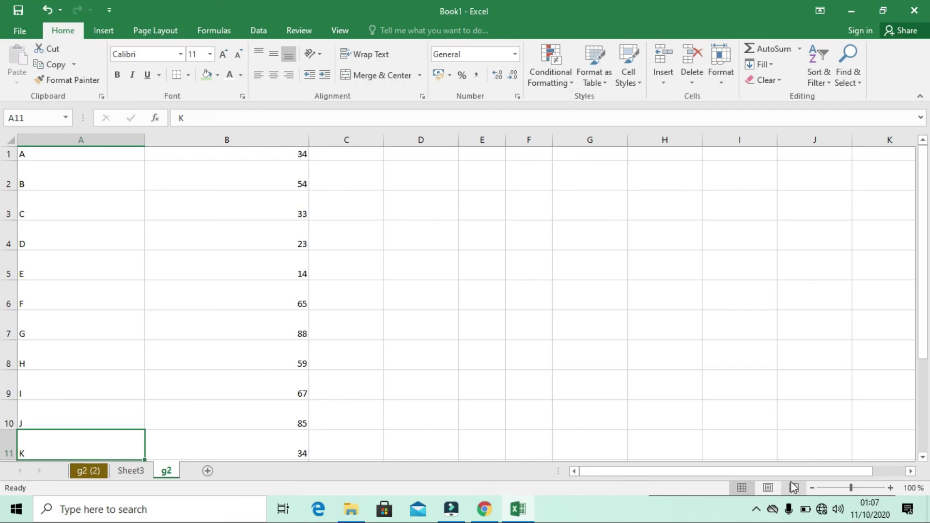
left_click(756, 514)
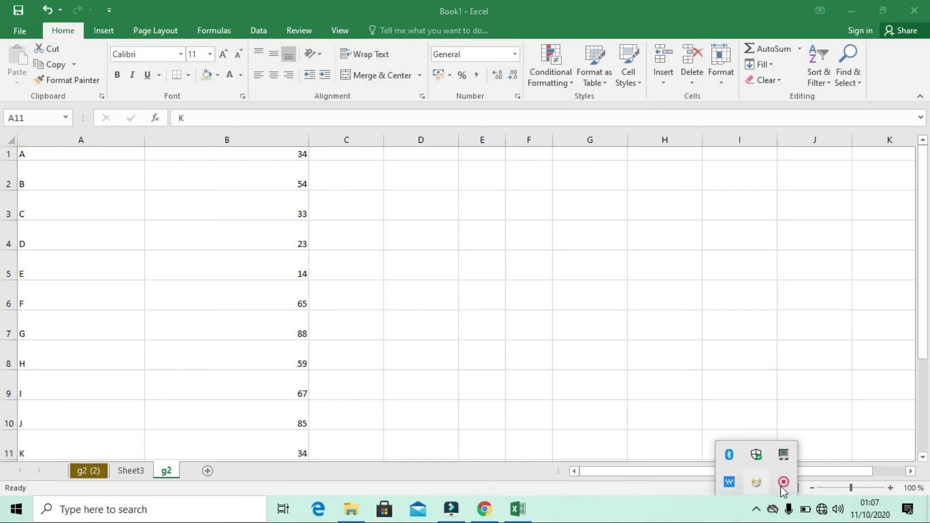